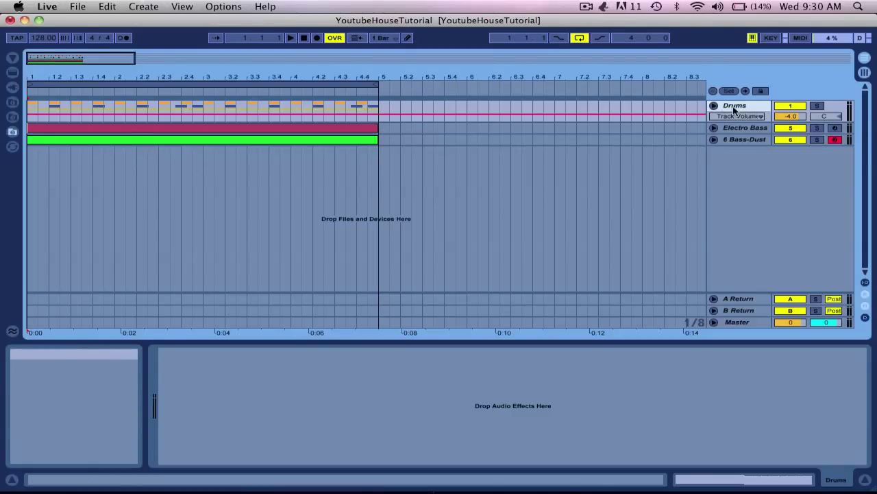
In the Live Devices browser, collapse Audio Effects and expand the Instruments folder.
click(11, 71)
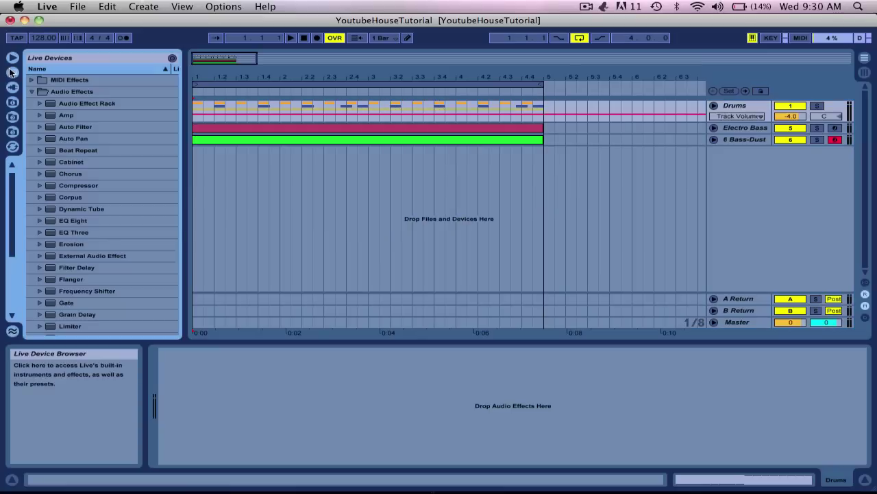
scroll(39, 104, up, 1)
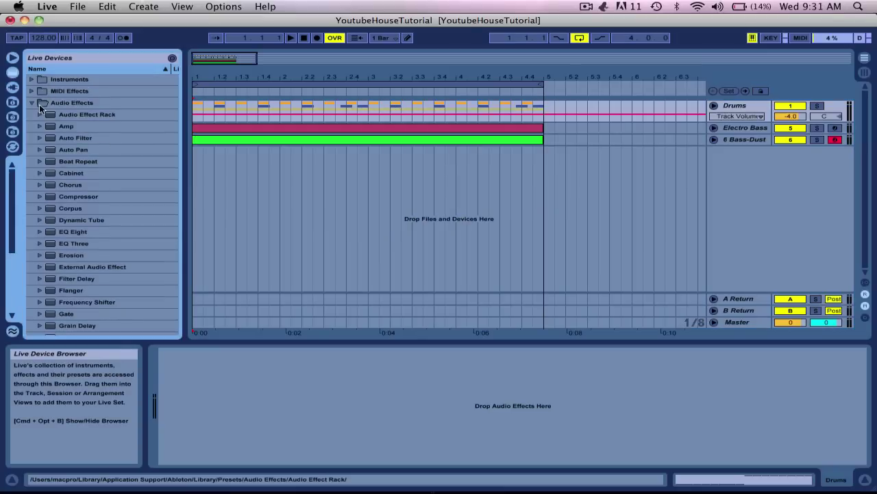
click(32, 103)
click(31, 80)
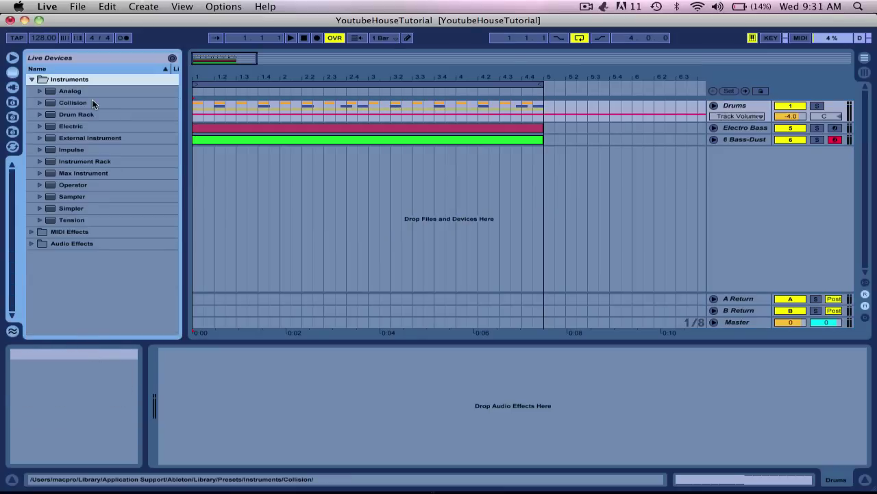
Add a Drum Rack as a new track, then solo and unfold the Drums group.
drag(87, 116, 392, 176)
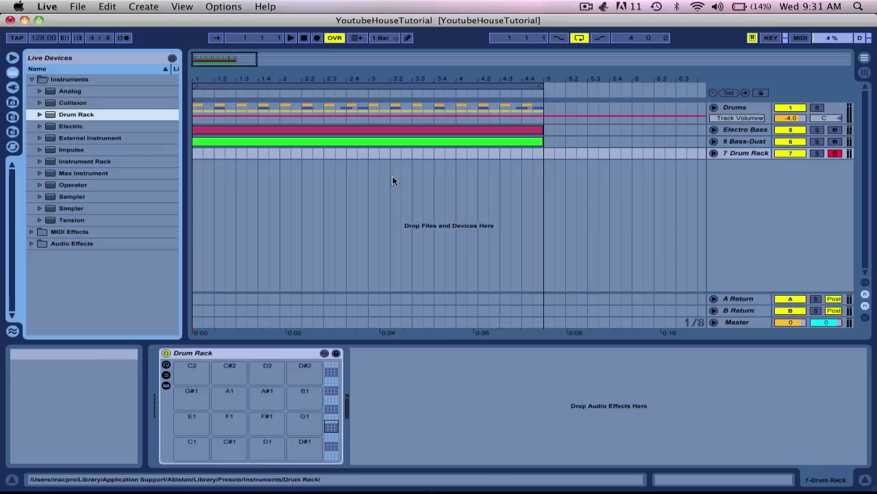
click(33, 80)
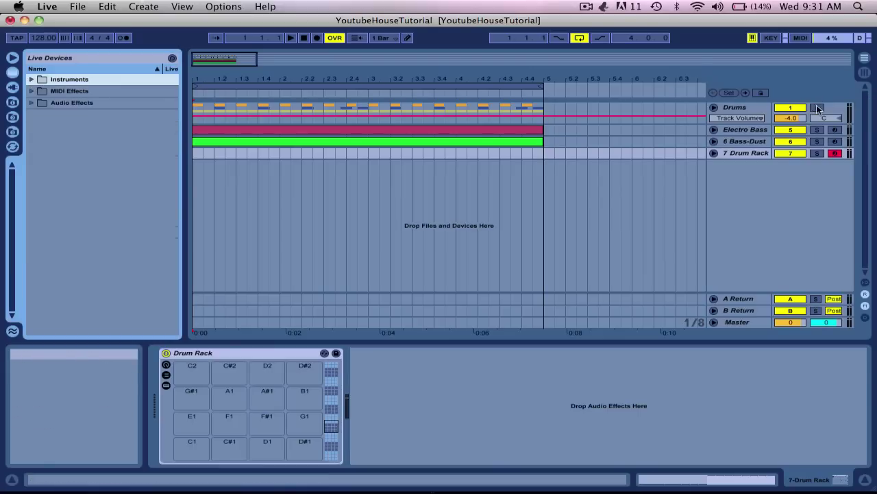
click(817, 108)
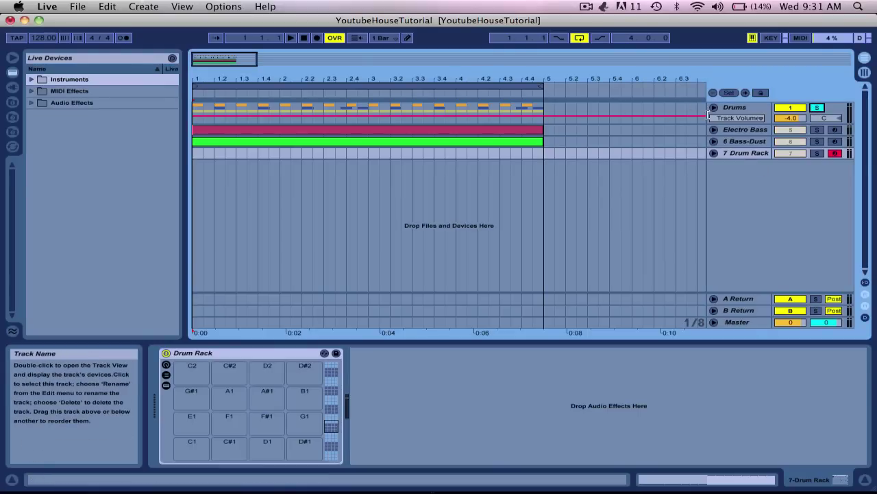
click(713, 108)
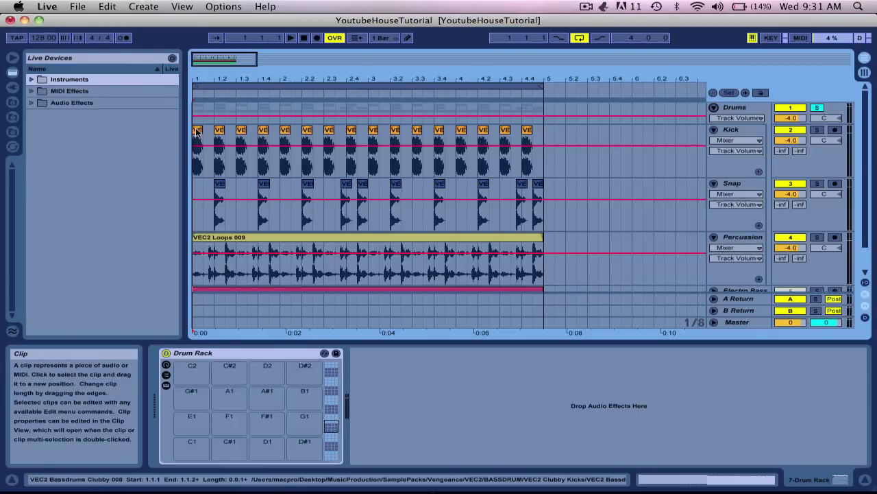
Load the kick sample onto pad C2 and the snare onto C#2, then fold Drums.
drag(197, 139, 706, 158)
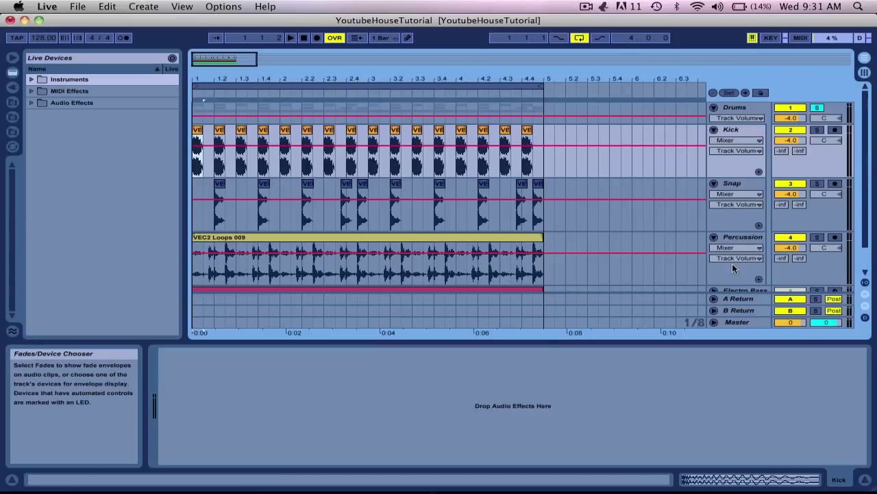
scroll(732, 264, down, 2)
click(740, 287)
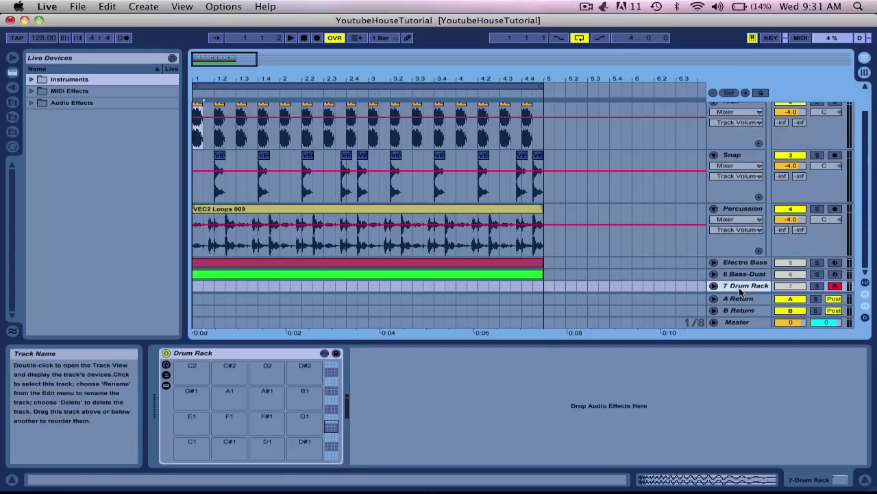
scroll(196, 114, up, 1)
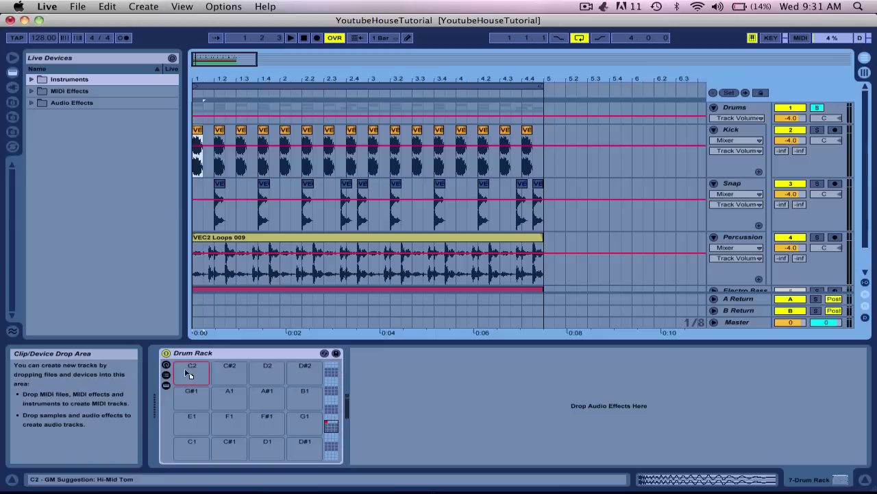
drag(189, 374, 230, 370)
click(220, 205)
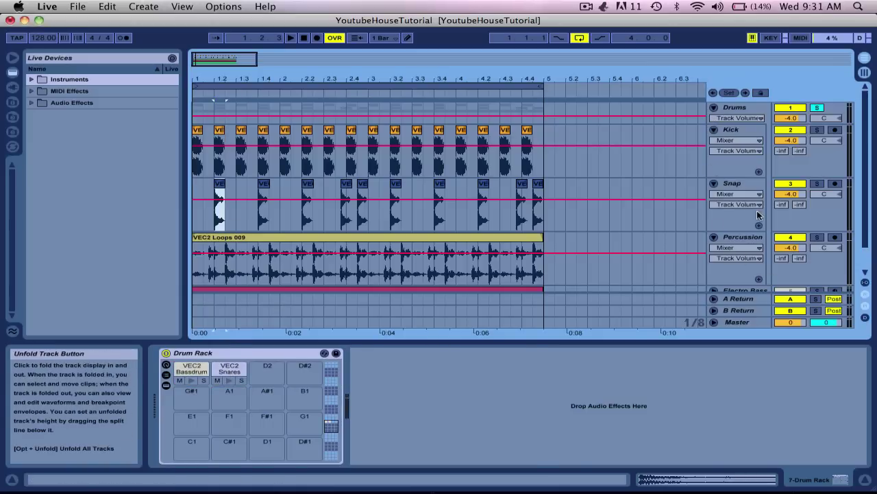
click(791, 236)
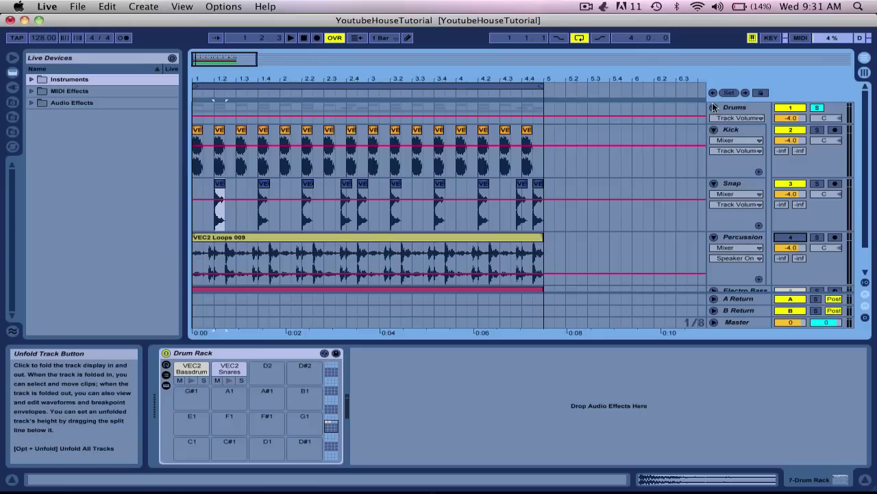
click(712, 104)
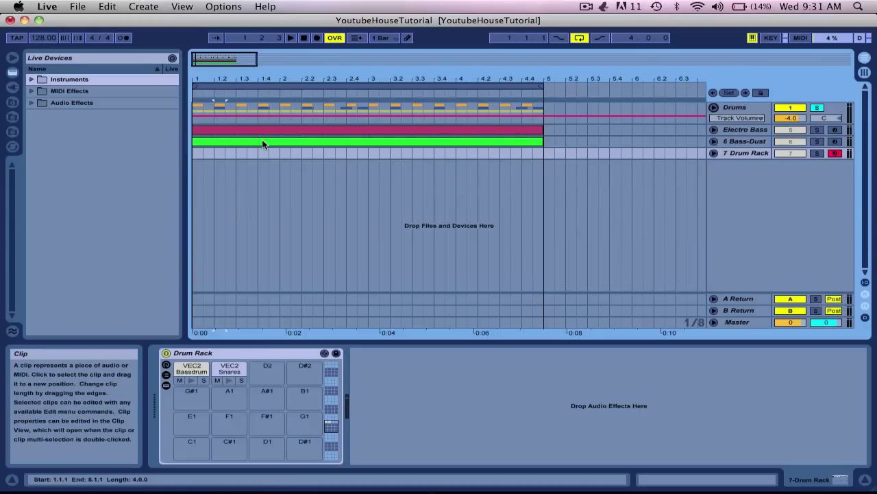
Insert an empty MIDI clip over bars 1–5 and fill it with kick notes on every beat.
drag(195, 152, 594, 158)
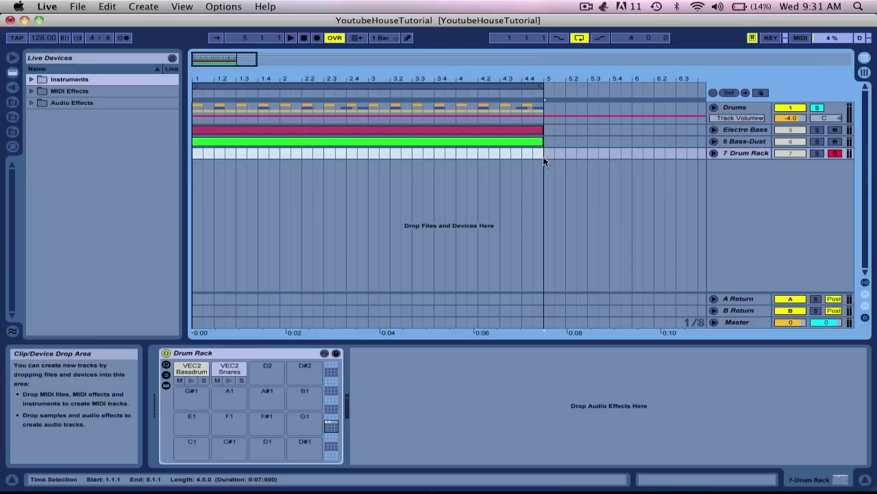
key(super+shift+m)
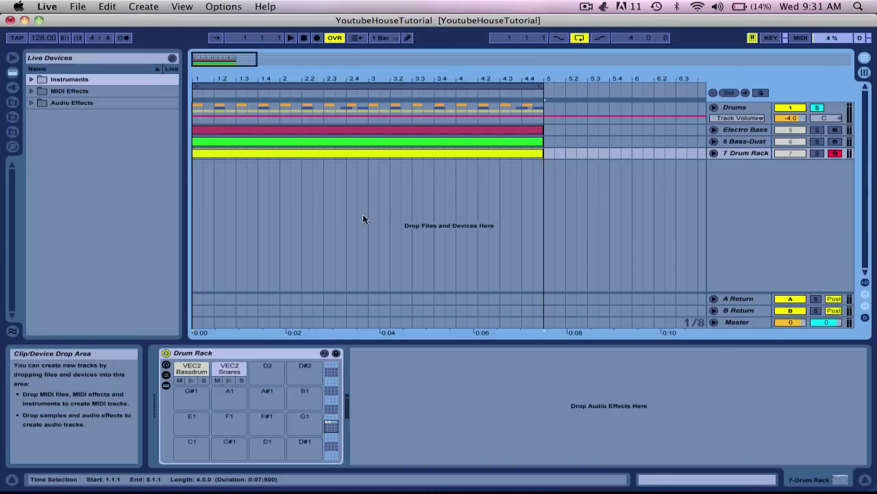
double_click(299, 153)
double_click(405, 233)
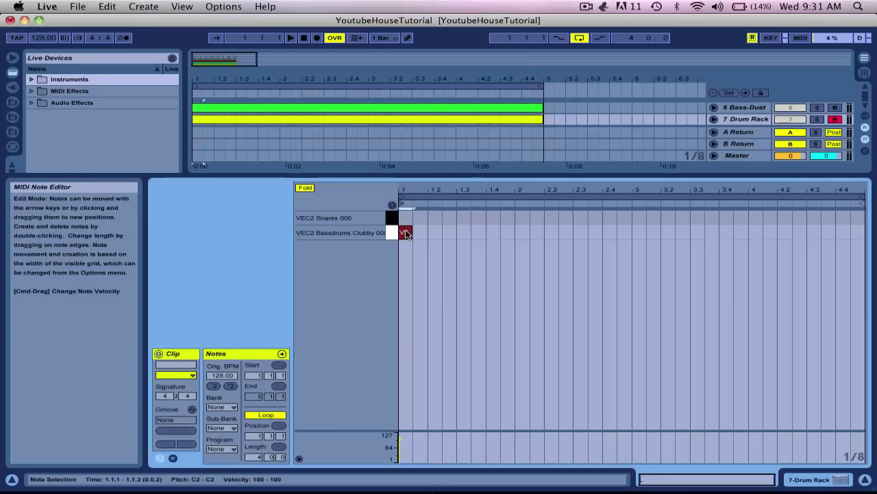
double_click(432, 232)
click(464, 230)
key(super+a)
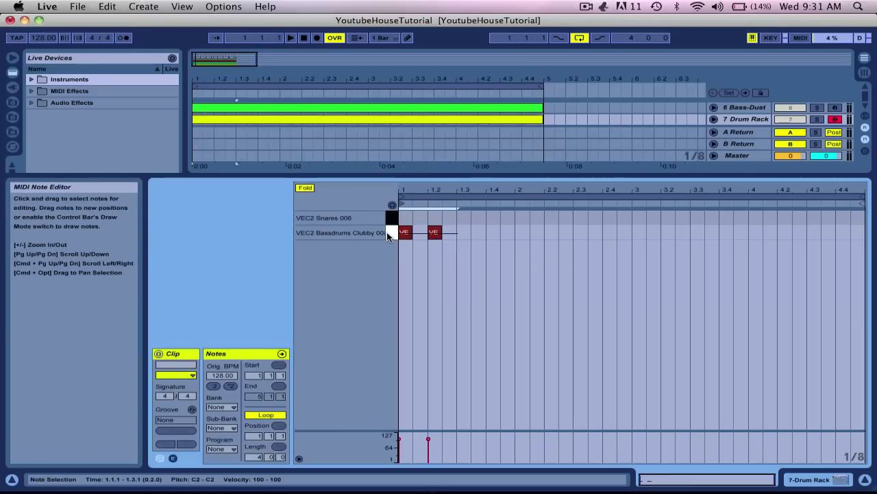
key(super+d)
key(super+d)
key(super+d)
key(super+d)
key(super+d)
key(super+d)
key(super+d)
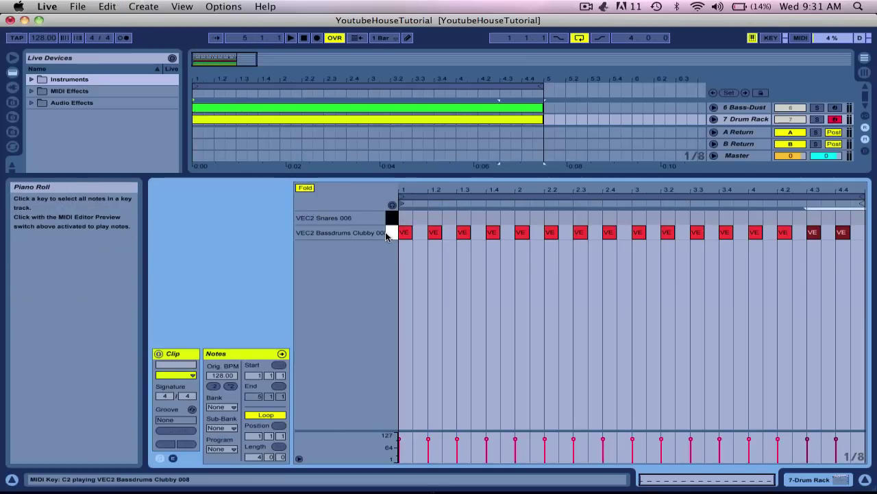
Add snare notes on beats 2 and 4 and duplicate them through bar 4.
double_click(433, 219)
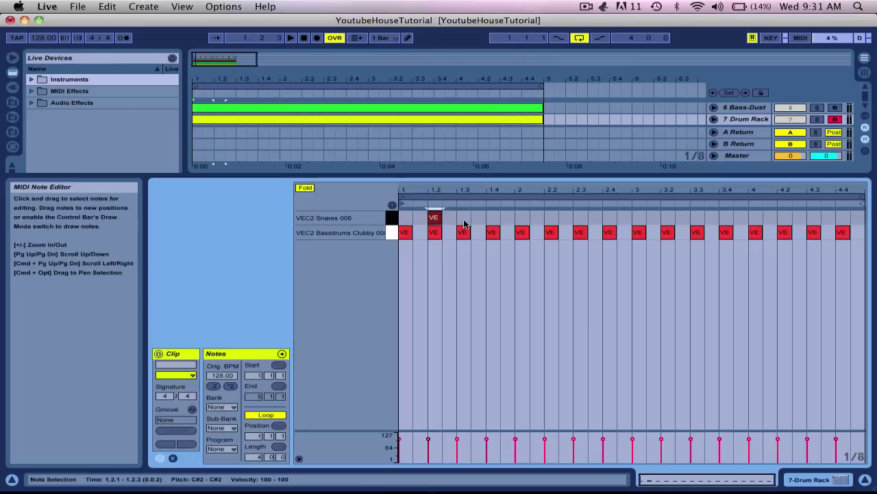
double_click(499, 219)
click(373, 215)
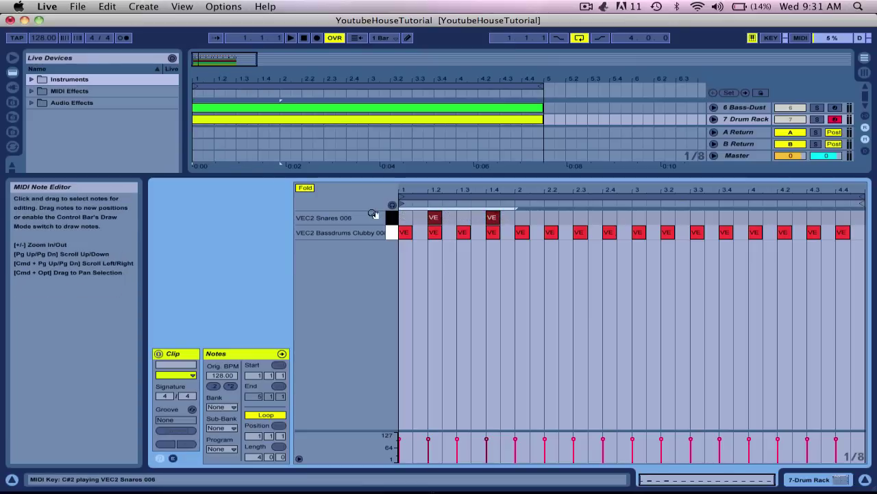
key(super+d)
key(super+d)
key(super+d)
key(super+alt+l)
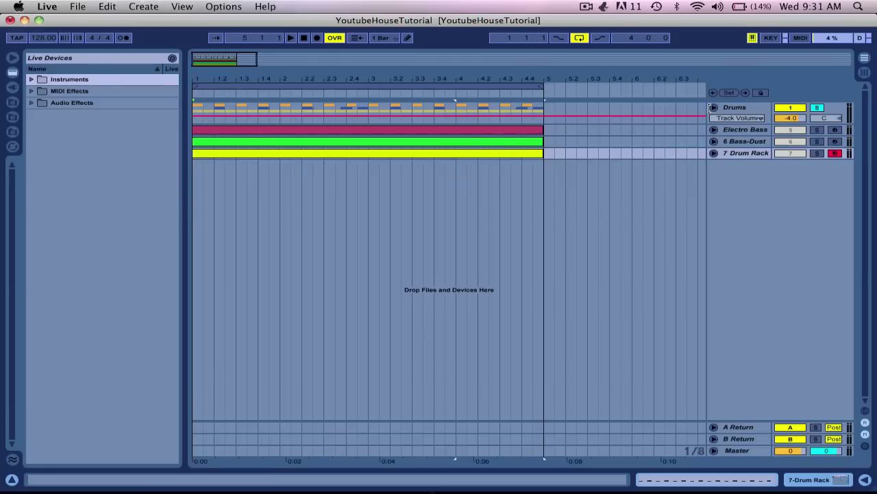
Unfold the 7 Drum Rack track and show its Track Volume envelope.
click(763, 110)
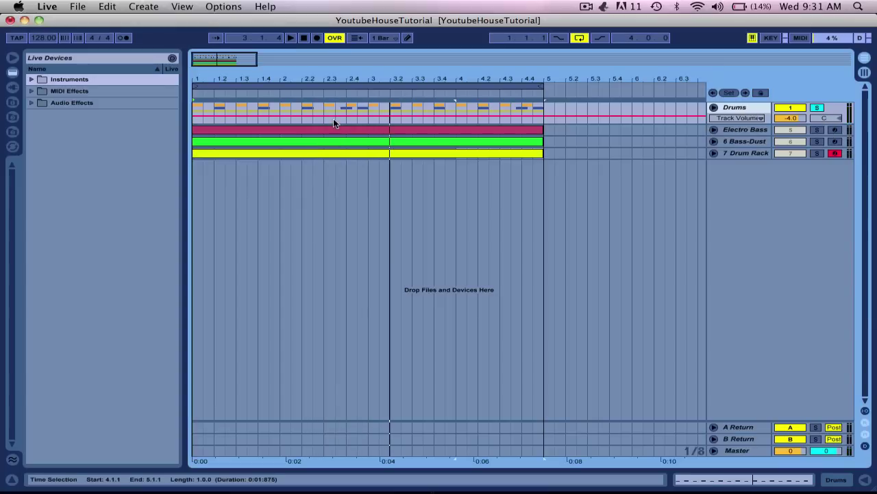
click(713, 154)
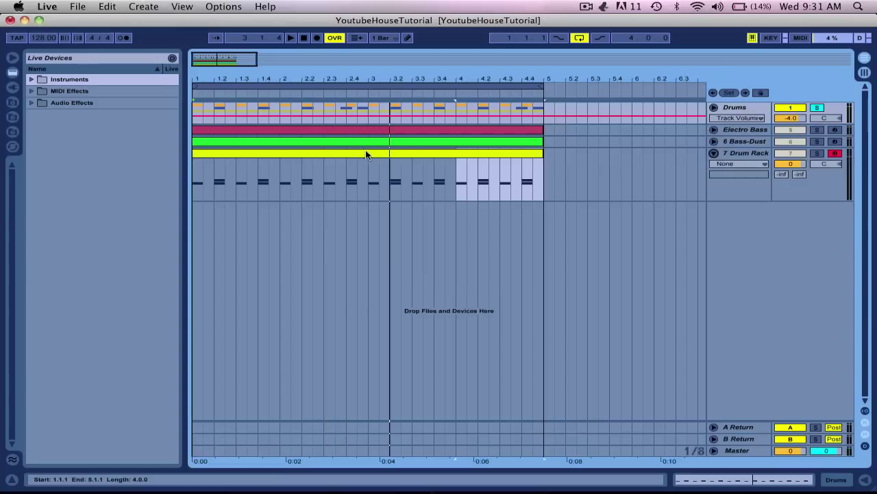
click(791, 163)
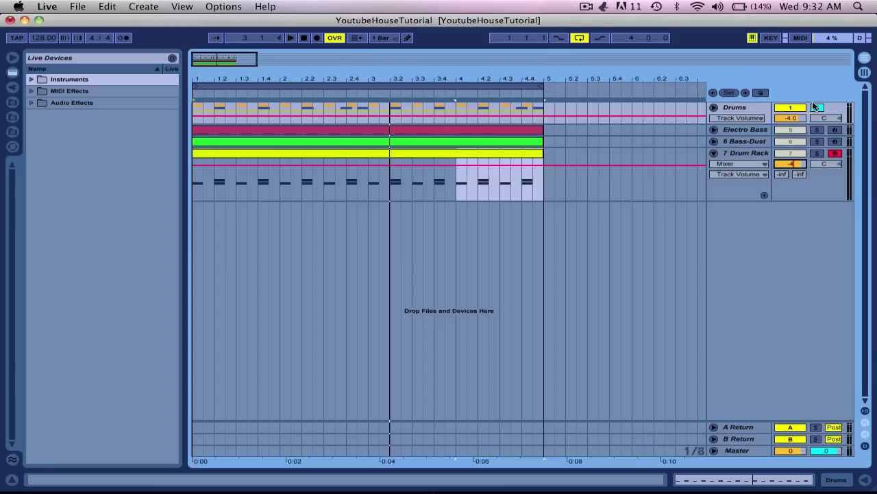
Solo 7 Drum Rack, audition the beat, and open its Drum Rack device.
click(739, 150)
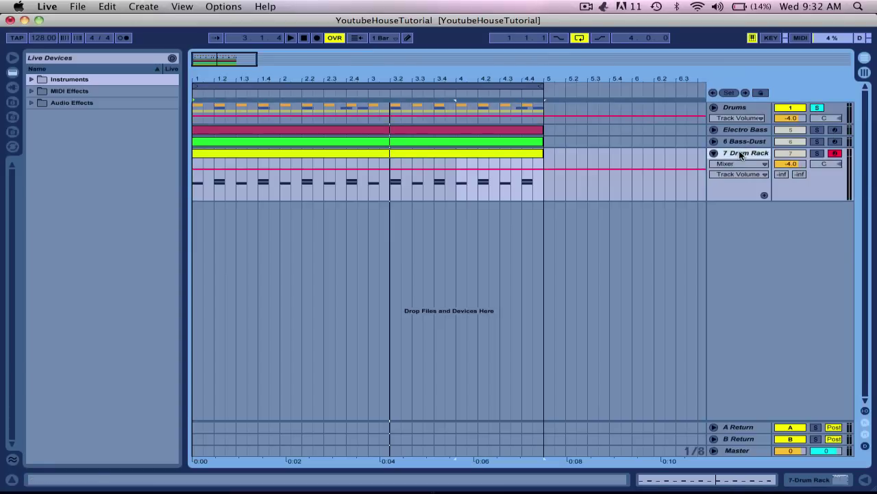
click(818, 153)
key(space)
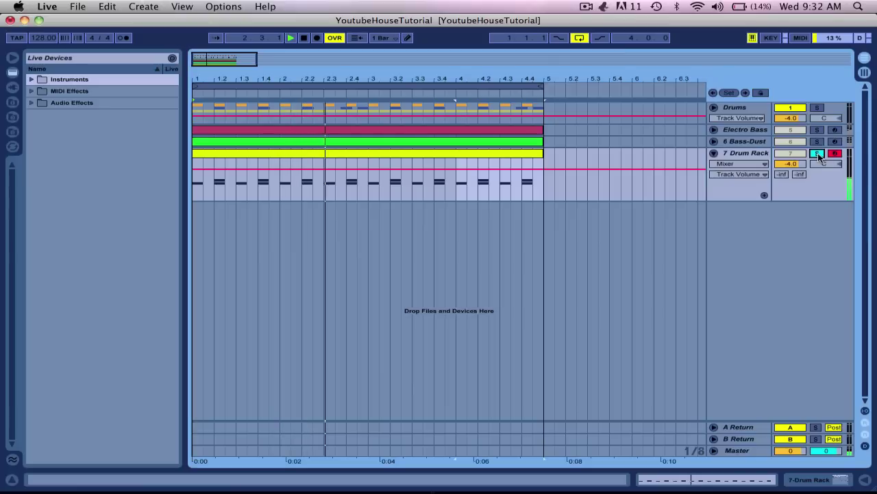
key(space)
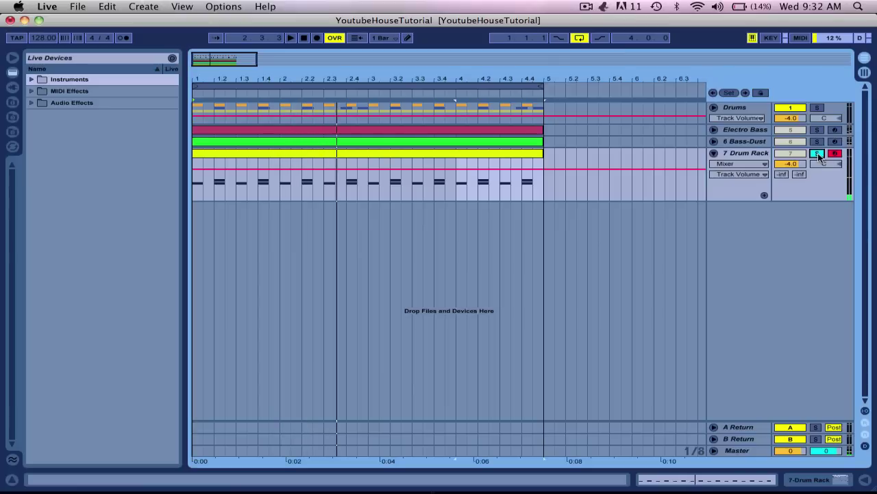
double_click(746, 153)
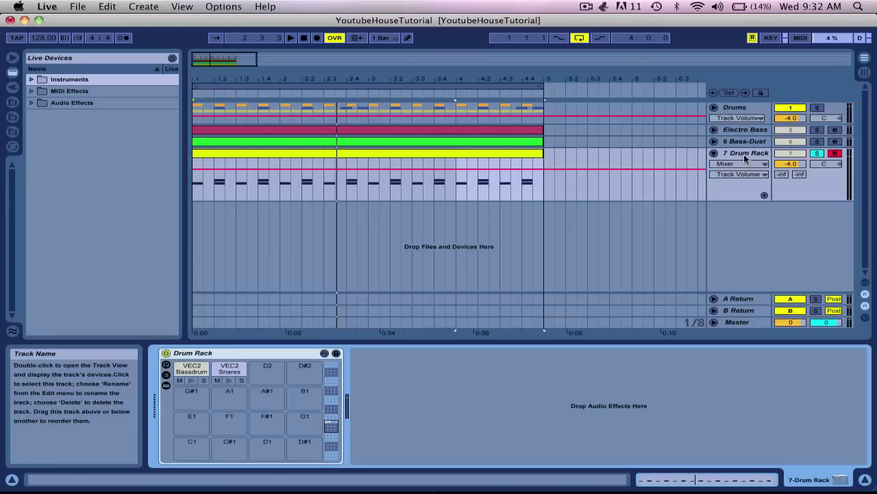
Set the Bassdrum sample's release to 60 s and the Snares pad's Vel to 100%.
click(183, 371)
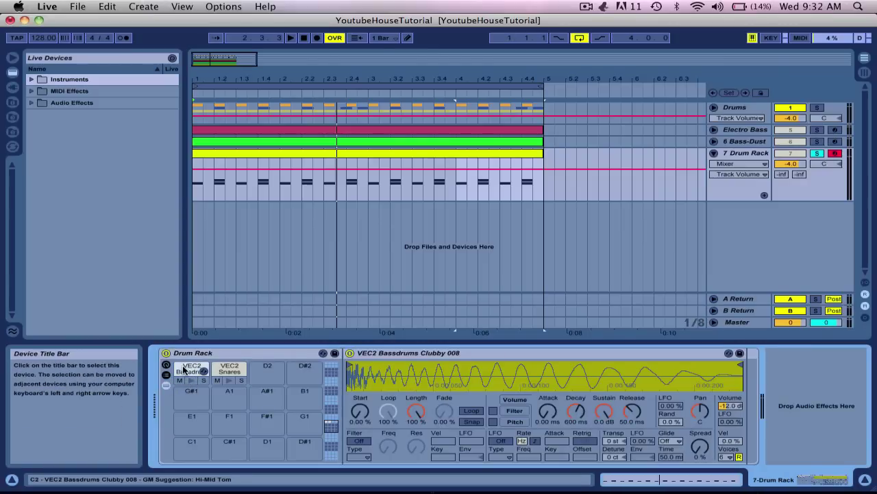
click(166, 384)
click(166, 384)
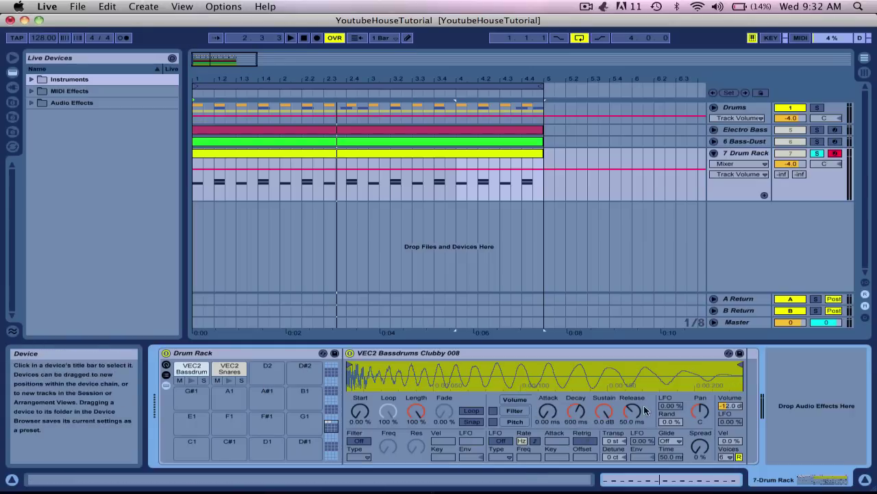
drag(632, 410, 631, 356)
drag(730, 441, 730, 415)
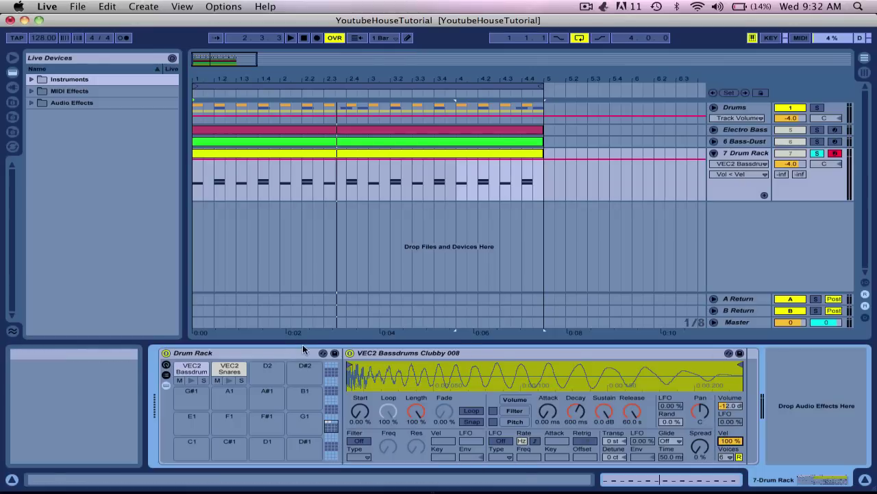
click(229, 368)
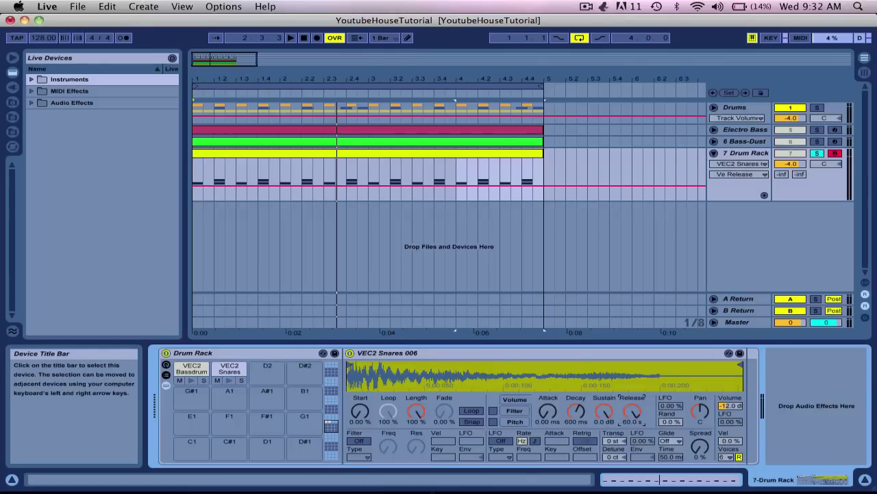
click(730, 441)
drag(730, 441, 730, 430)
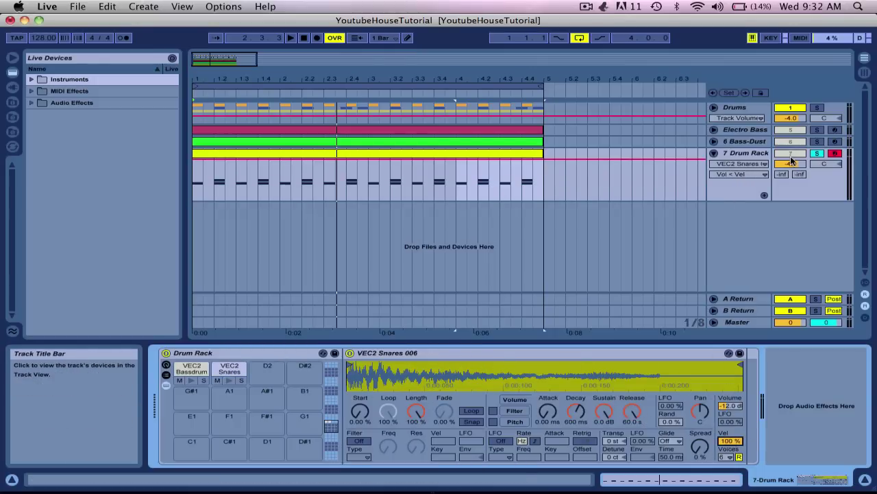
Play the drums, switch the solo back to the Drums group, and stop playback.
key(space)
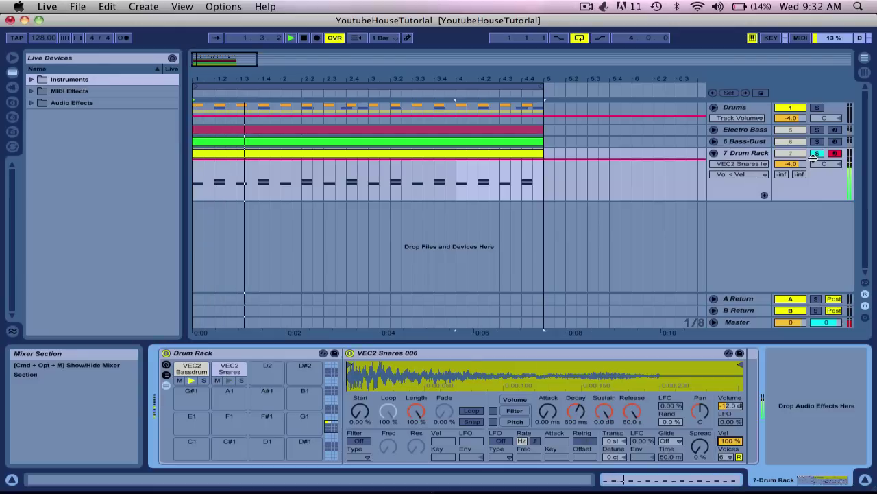
click(817, 108)
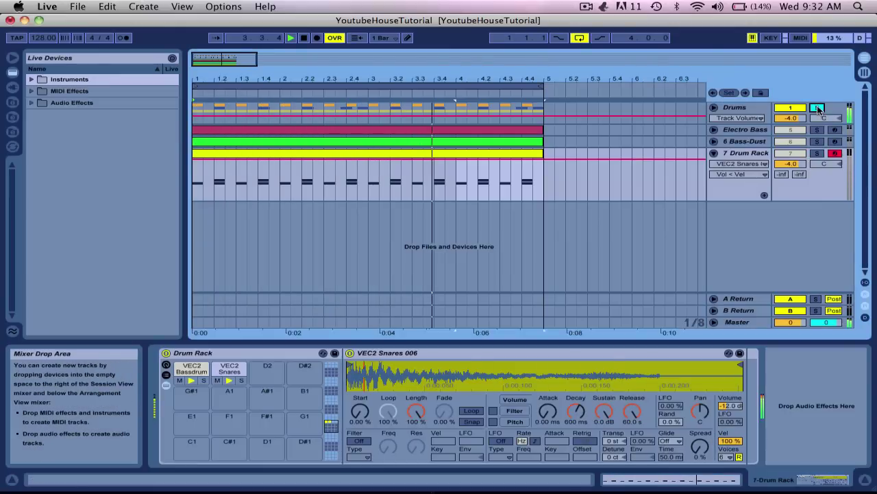
key(space)
click(714, 107)
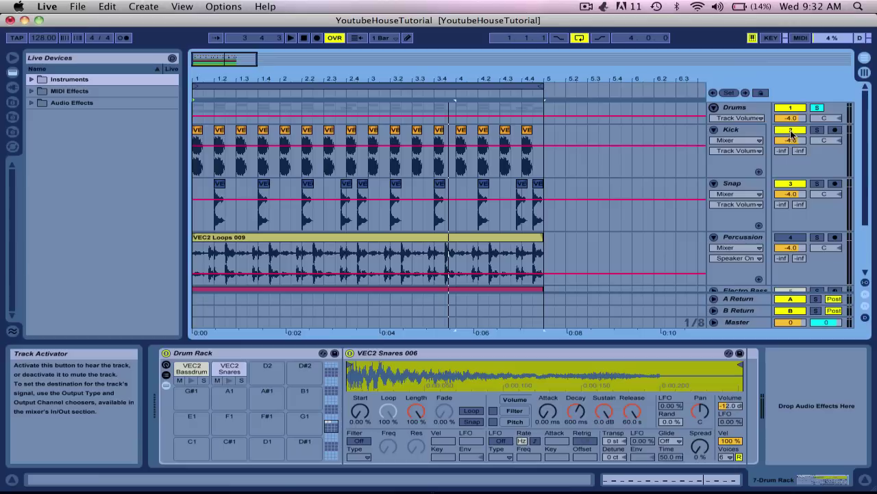
click(714, 107)
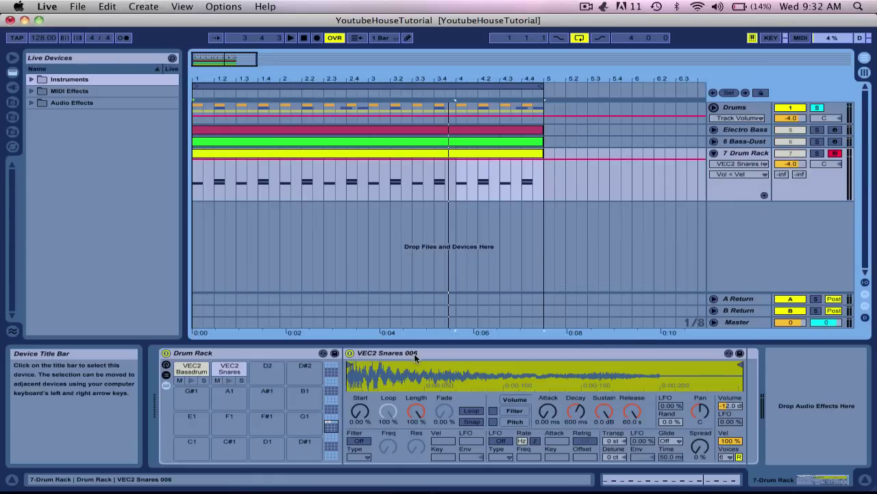
key(Delete)
Collapse the Drum Rack device view and deactivate the folded 7 Drum Rack track.
double_click(281, 352)
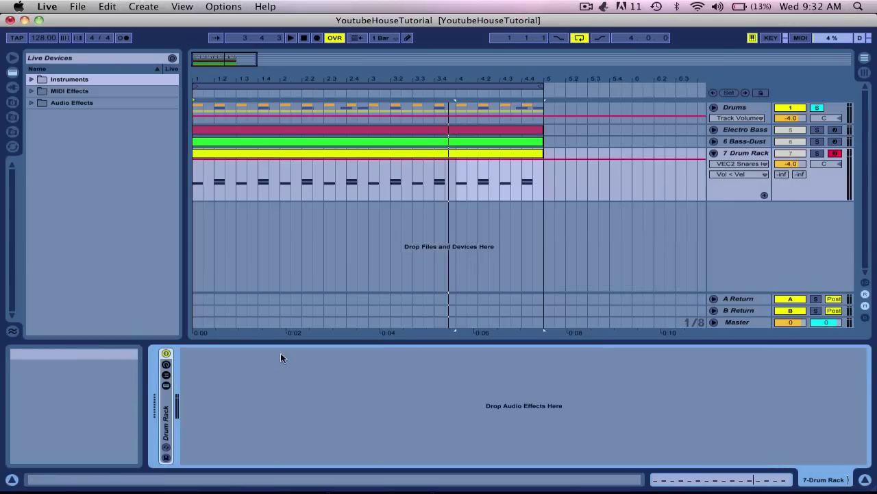
click(714, 153)
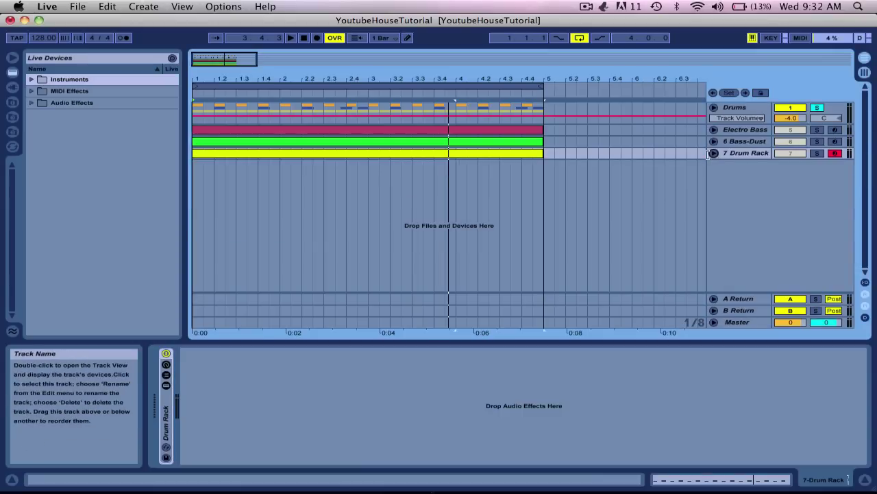
click(715, 153)
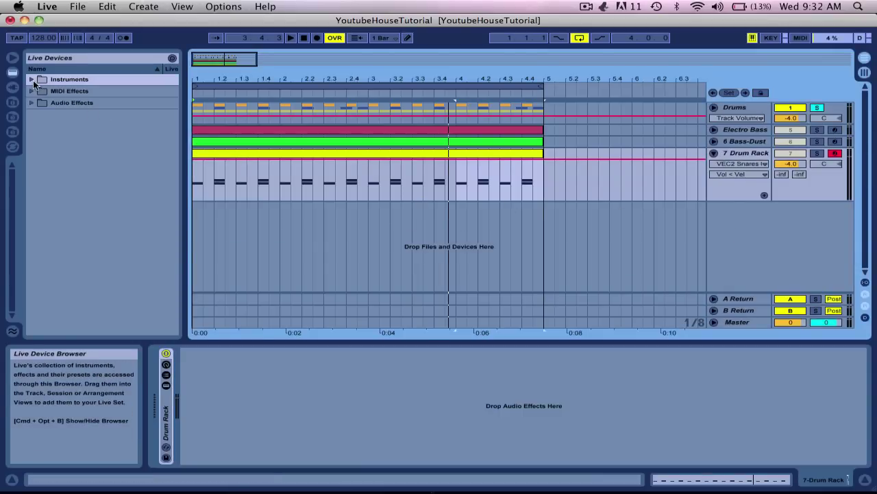
click(715, 152)
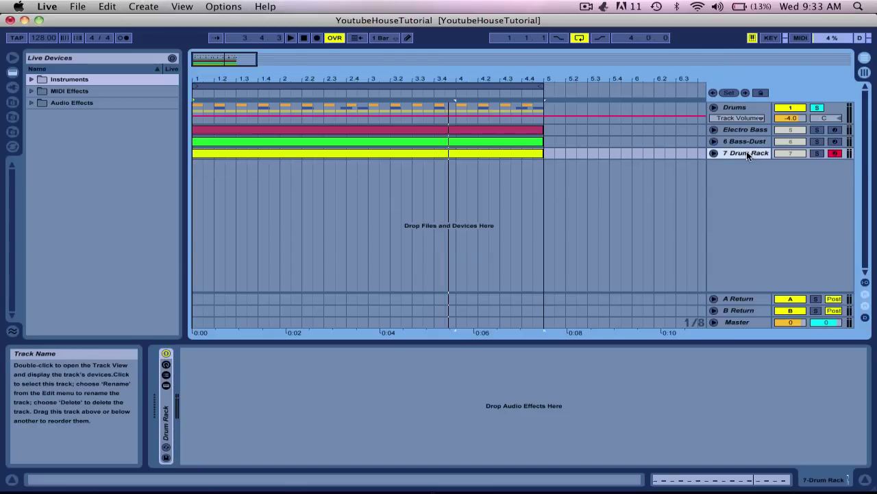
click(785, 153)
Reactivate the Percussion track, fold the Drums group, and unfold Electro Bass.
click(713, 108)
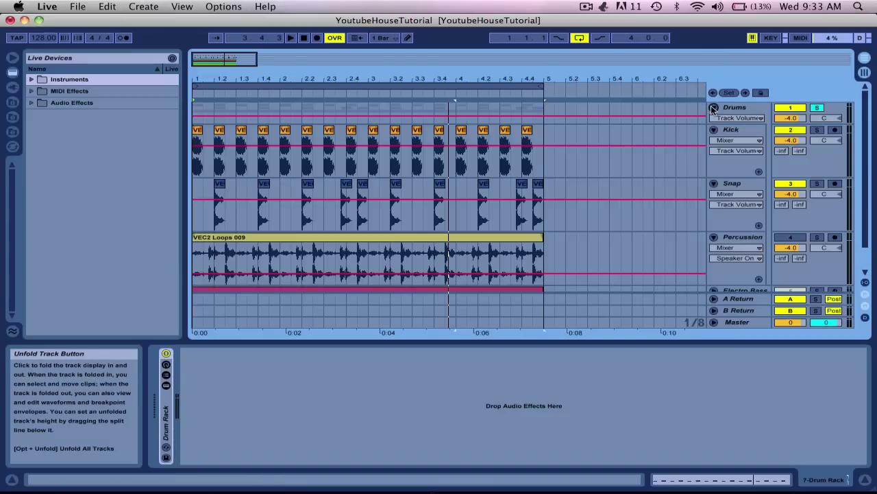
click(790, 237)
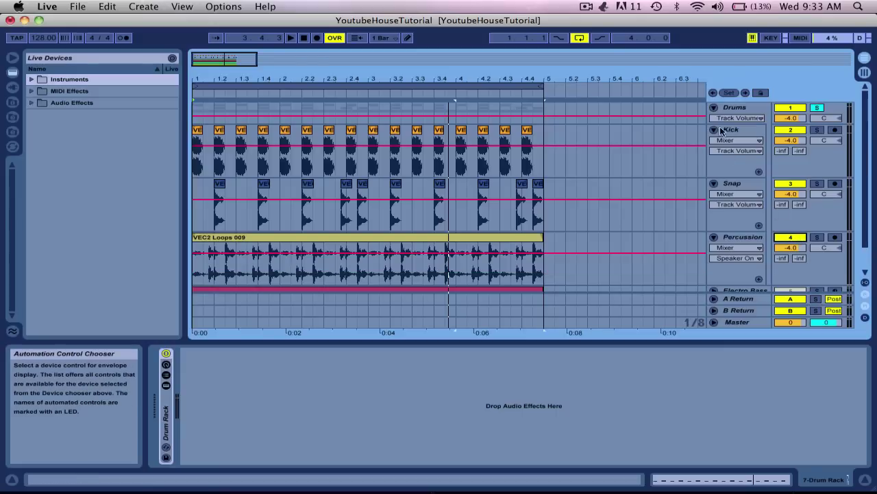
click(714, 108)
click(714, 108)
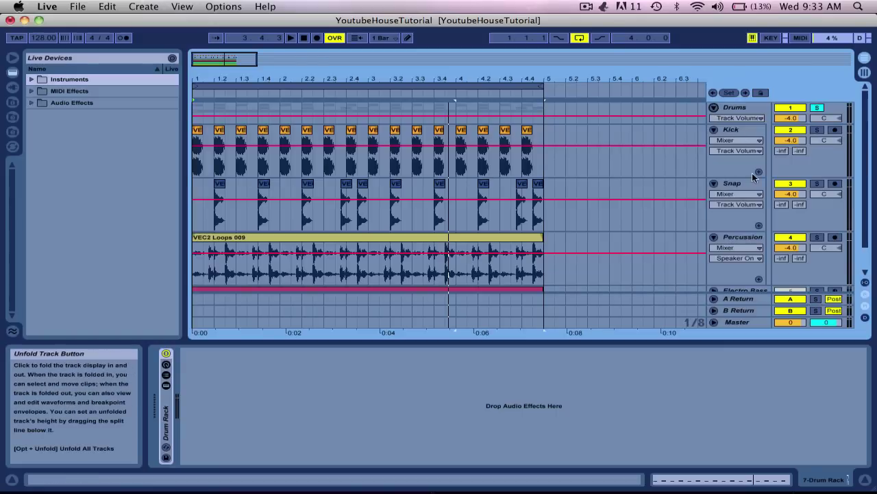
click(713, 107)
click(713, 130)
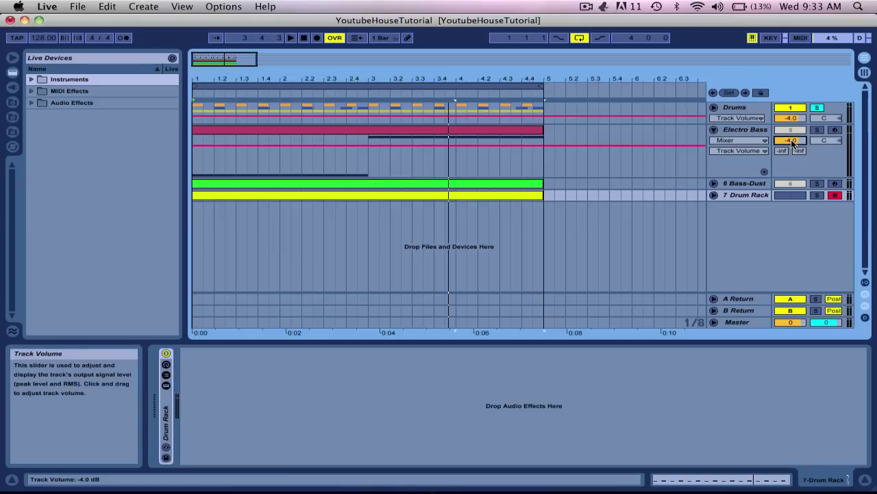
Load the Utility effect from the Audio Effects folder onto the current track.
click(31, 102)
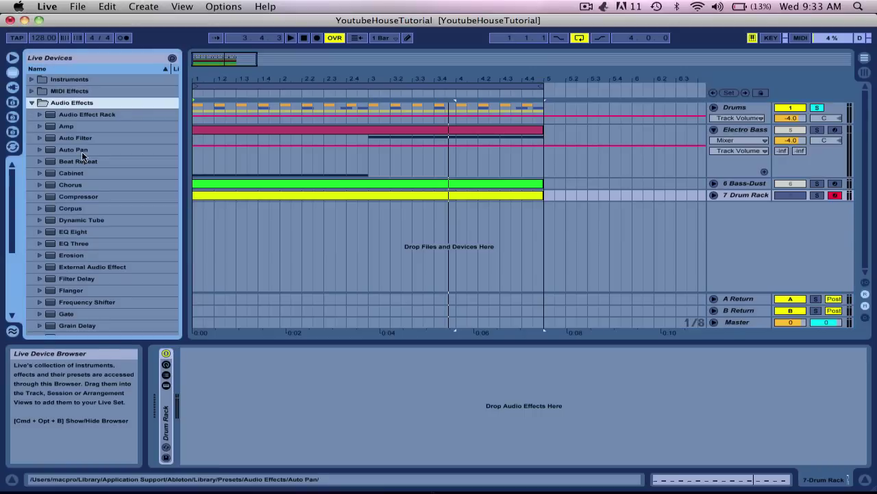
scroll(83, 214, down, 5)
double_click(86, 306)
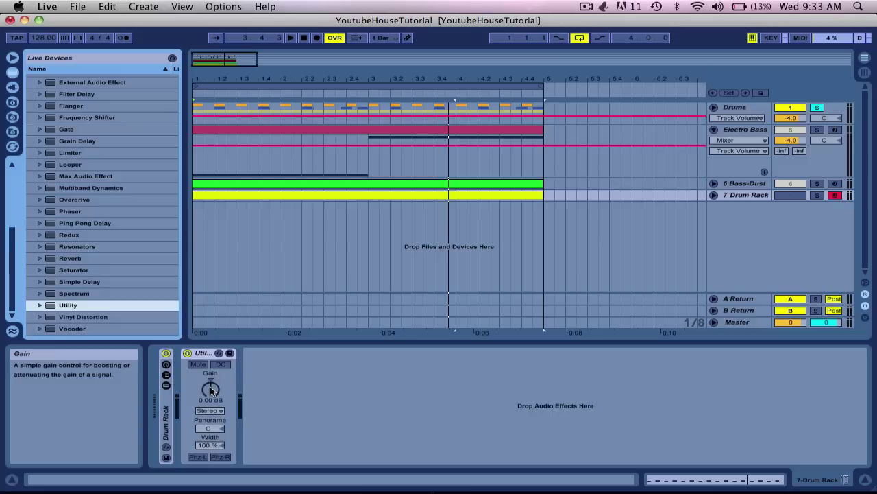
Delete the stray Utility from the Drum Rack and paste it after Electro Bass's Compressor.
click(741, 131)
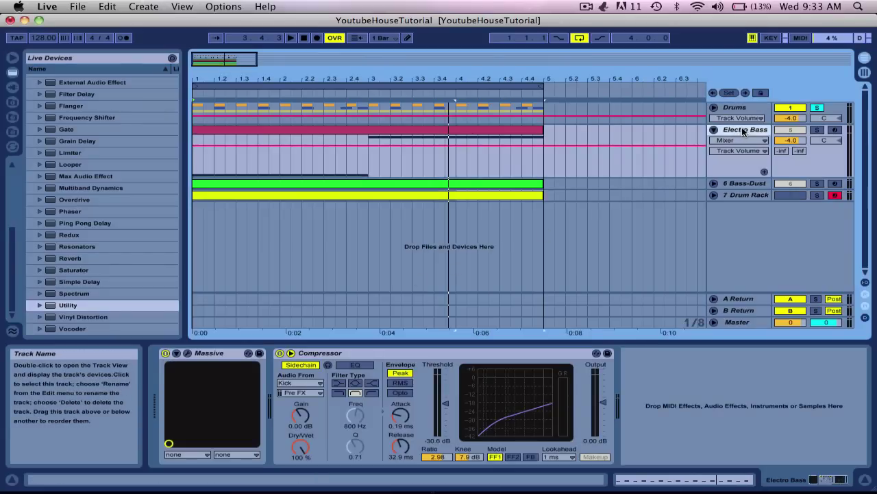
click(744, 113)
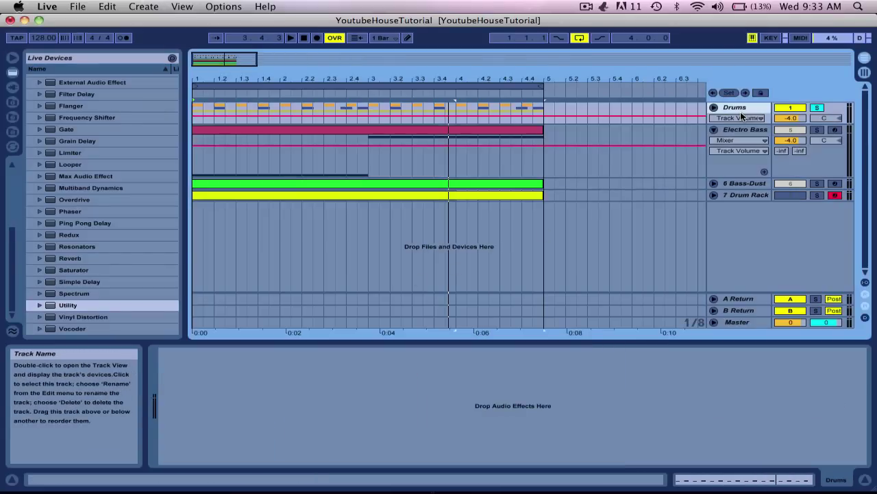
click(745, 196)
click(197, 355)
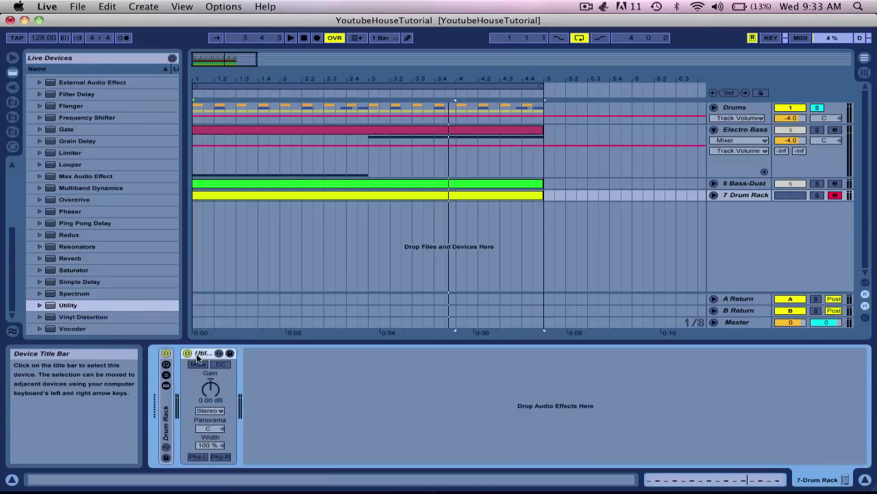
key(Delete)
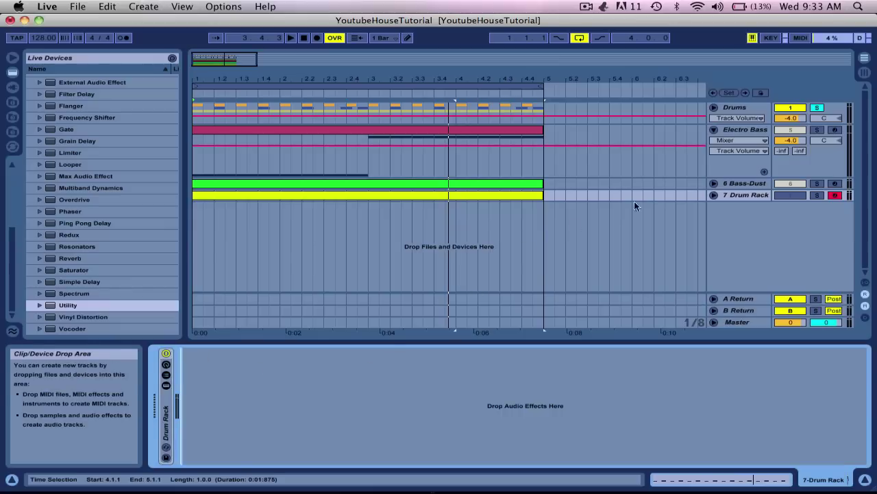
click(748, 129)
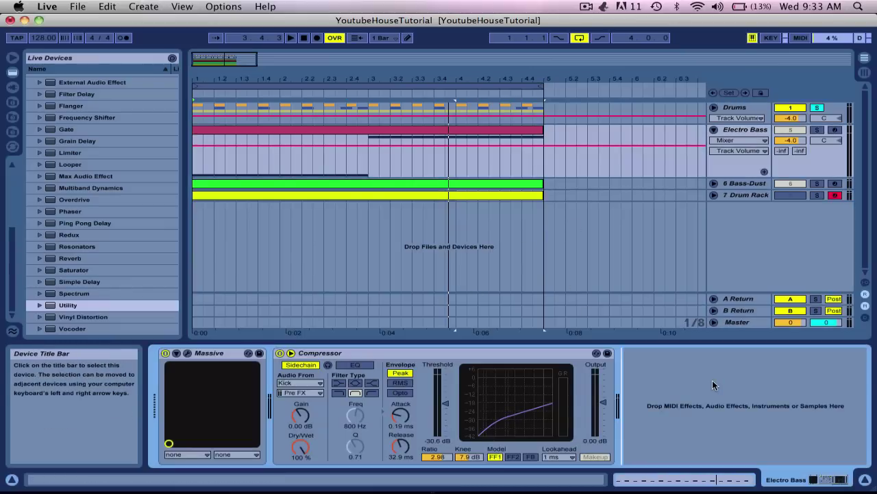
key(super+v)
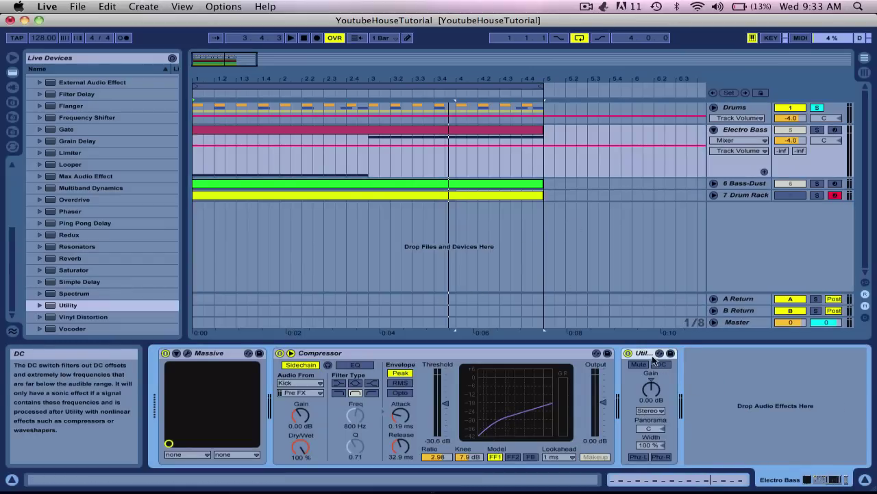
Draw a Utility Gain ramp on Electro Bass from -15.9 dB up to 0 dB at bar 3.
click(652, 389)
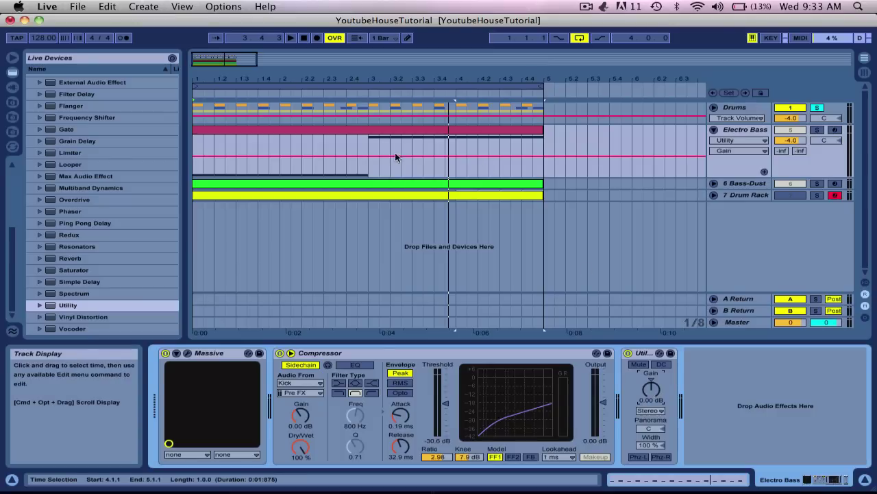
double_click(367, 156)
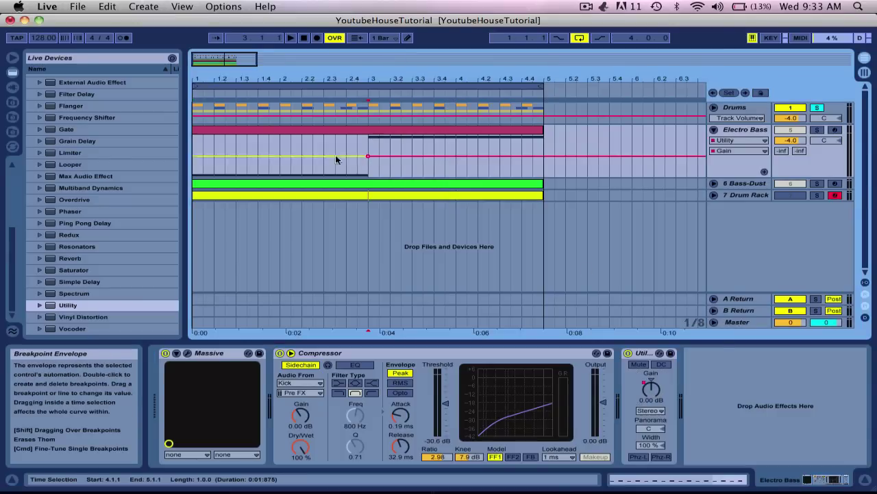
drag(196, 155, 195, 165)
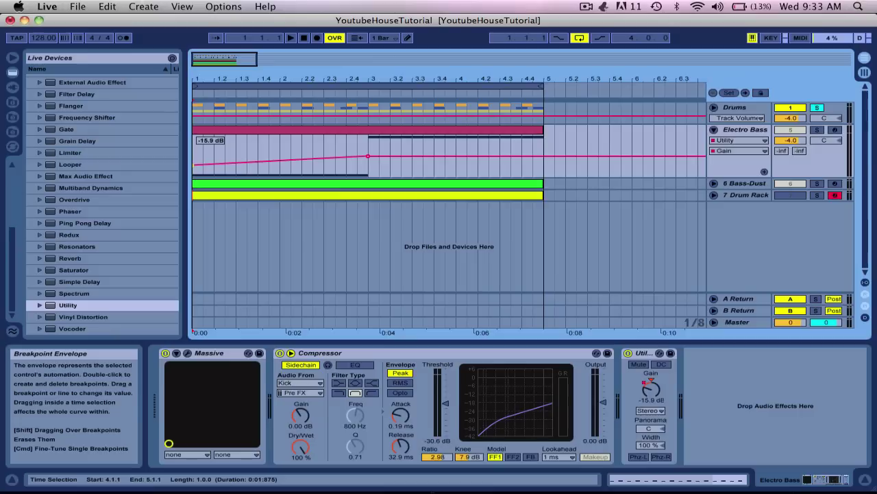
click(302, 38)
Play the song from the start with the Drums group unsoloed, then stop.
key(space)
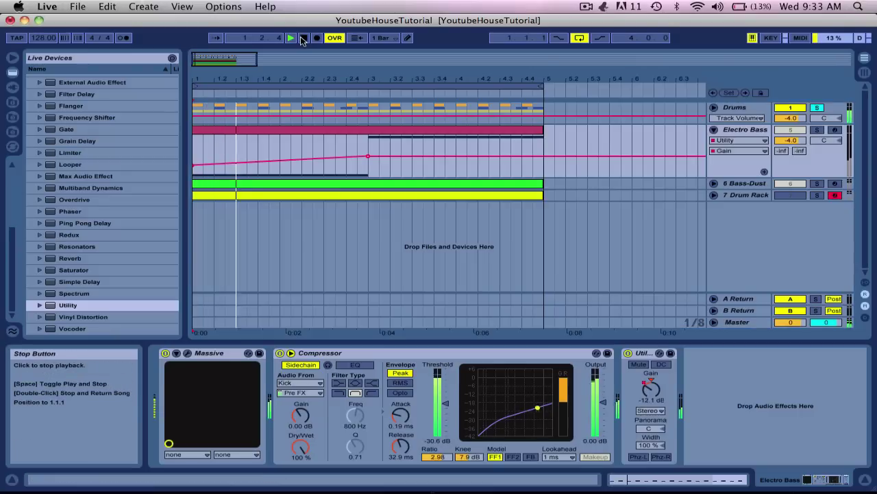
click(817, 107)
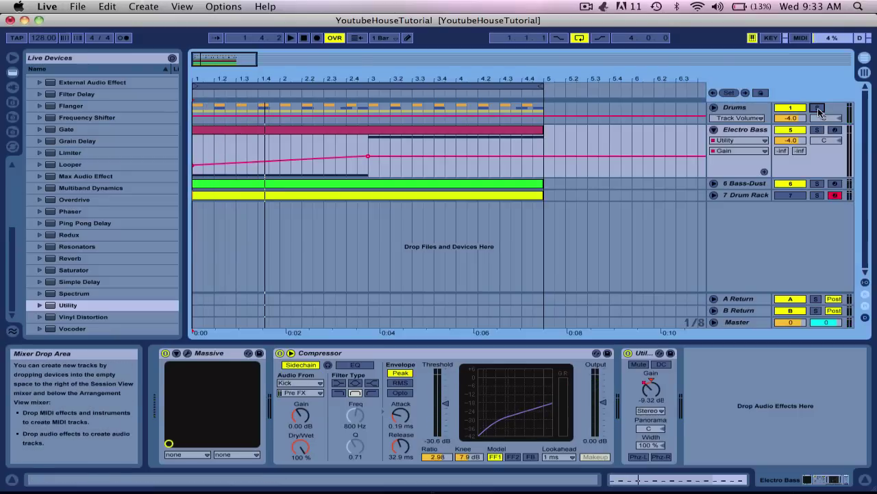
key(space)
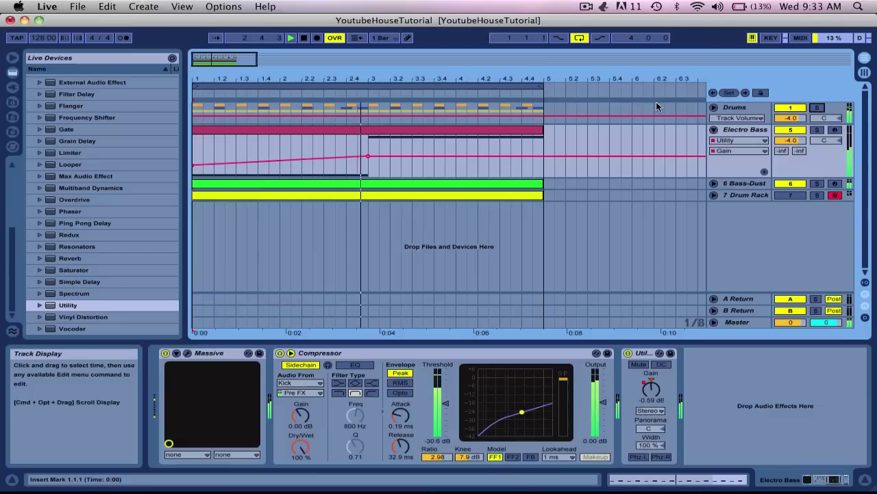
key(space)
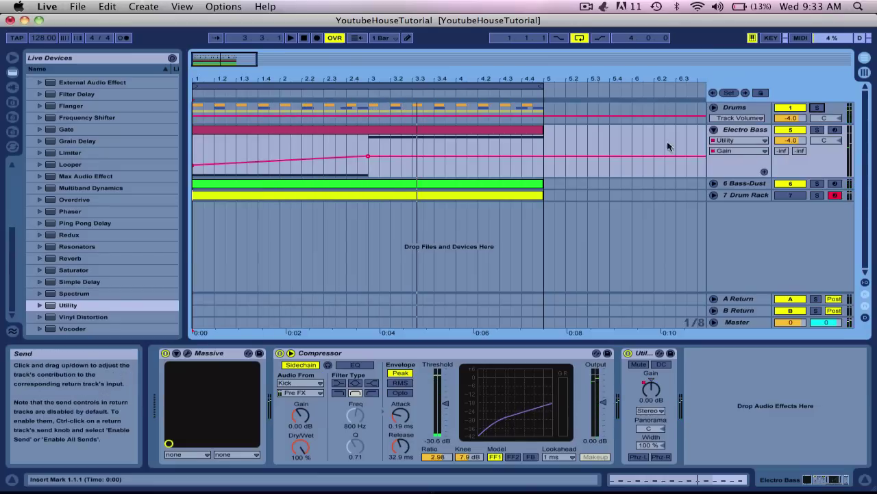
Audition Electro Bass at -2 dB during playback, then set its volume back to -4 dB.
click(791, 141)
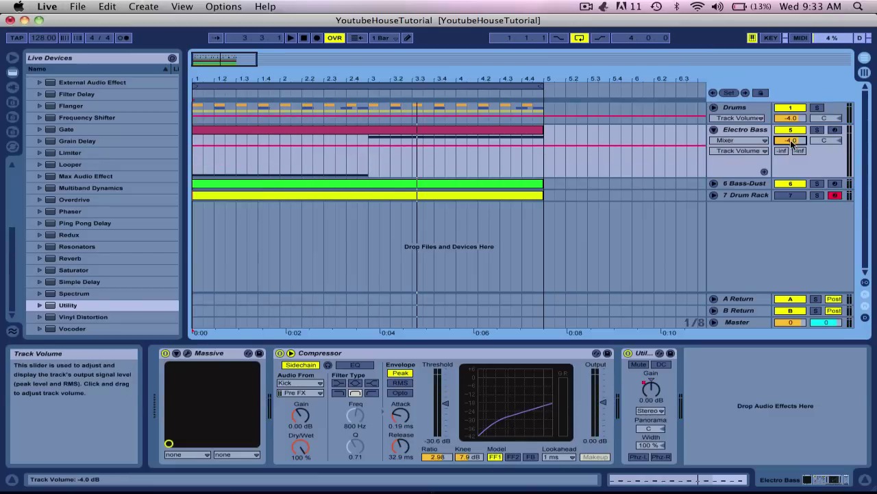
drag(792, 142, 792, 137)
key(space)
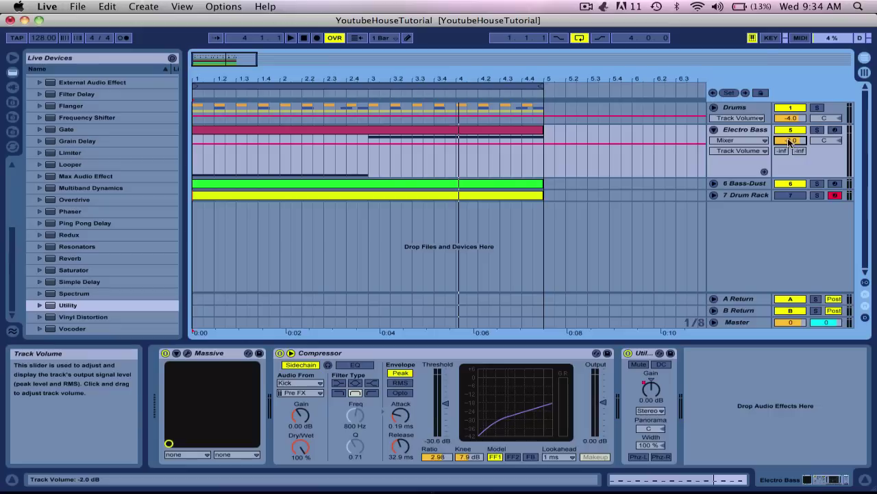
drag(790, 141, 790, 145)
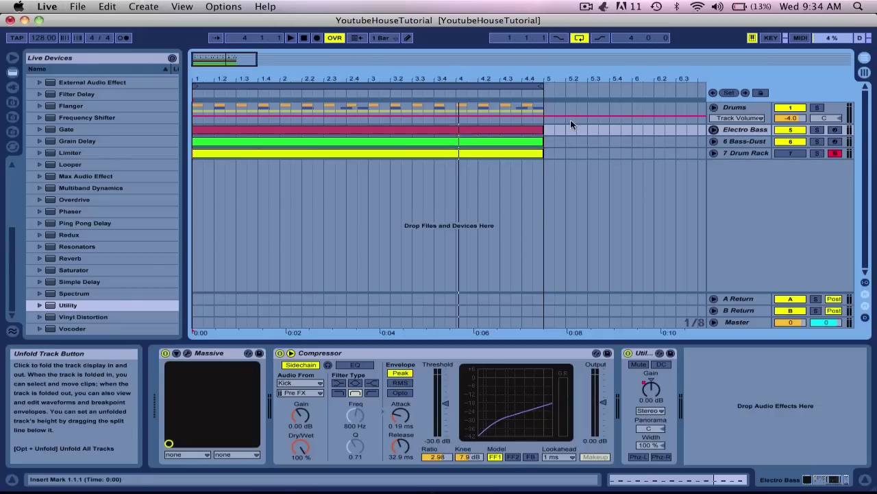
Zoom out to bars 1–8, unfold Electro Bass, and try freezing it, dismissing the warning.
drag(499, 80, 500, 69)
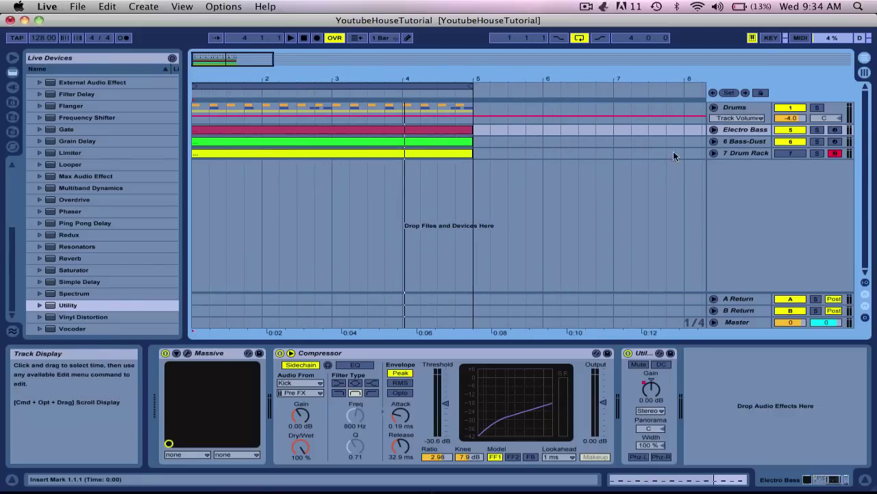
click(714, 130)
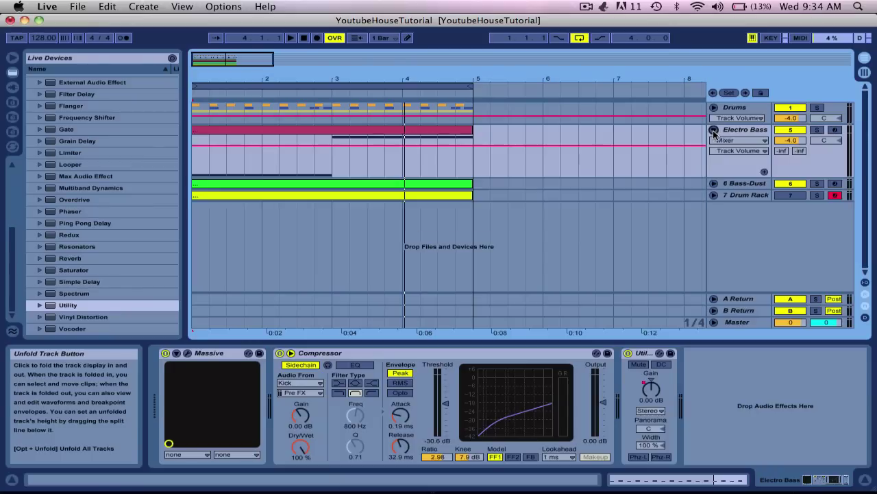
right_click(752, 128)
click(682, 205)
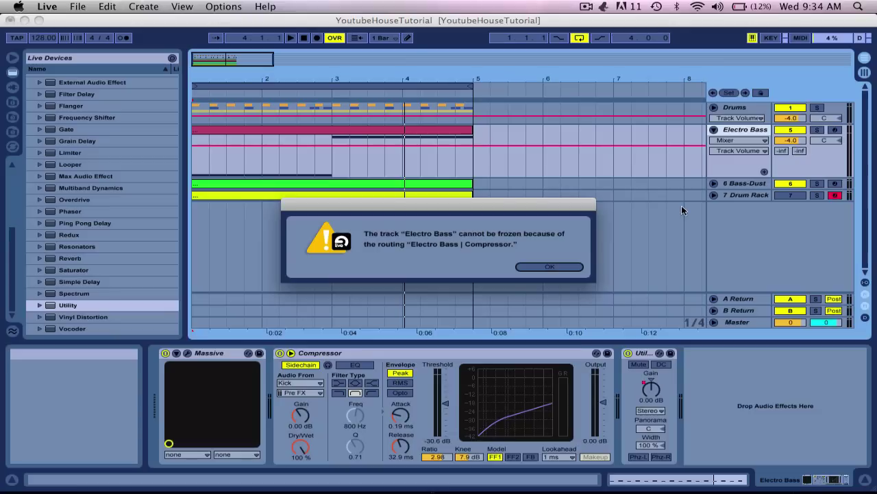
click(535, 266)
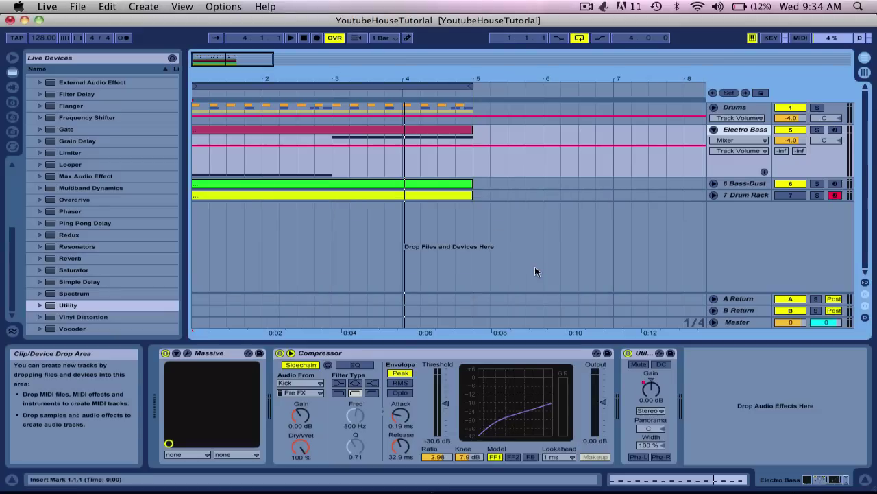
Retry Freeze Track on Electro Bass and dismiss the cannot-be-frozen alert again.
right_click(724, 131)
click(776, 196)
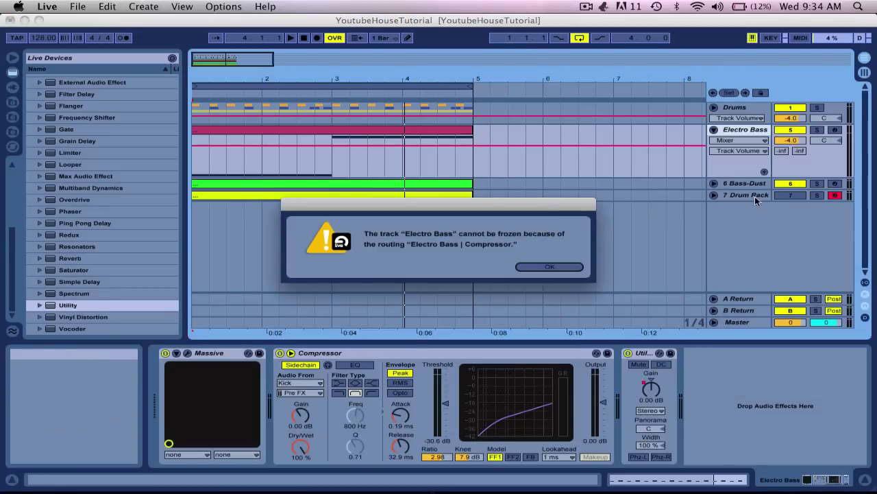
click(539, 266)
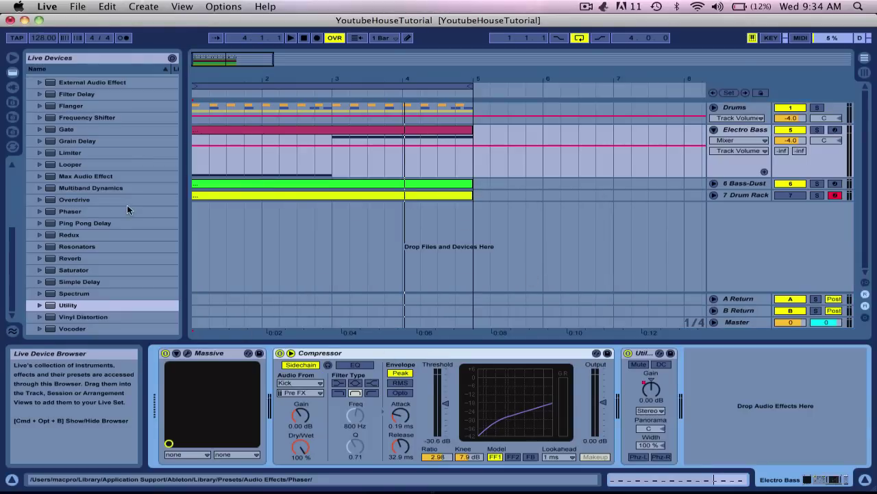
Switch off the Electro Bass Compressor and add Auto Pan after the Utility.
scroll(93, 132, up, 5)
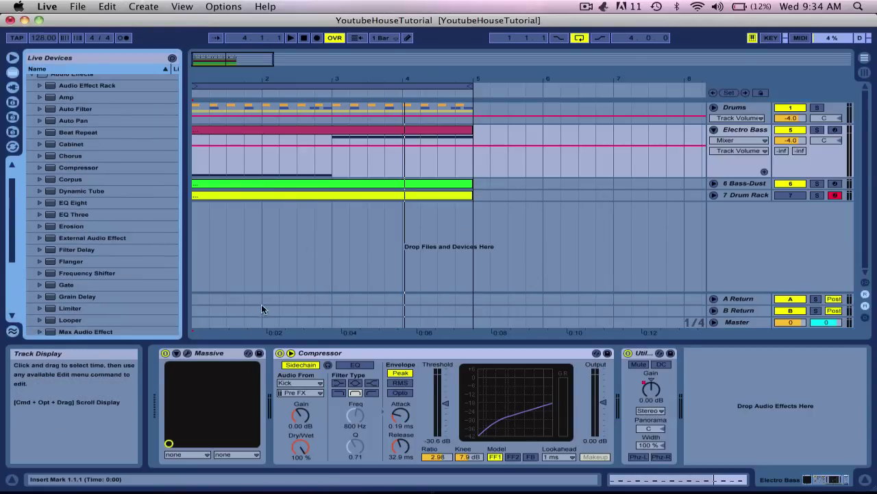
click(279, 353)
scroll(126, 249, up, 3)
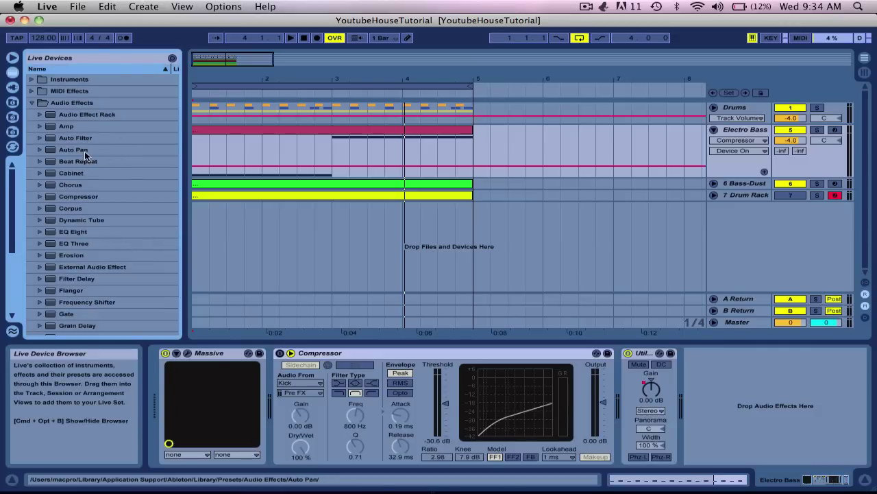
double_click(84, 150)
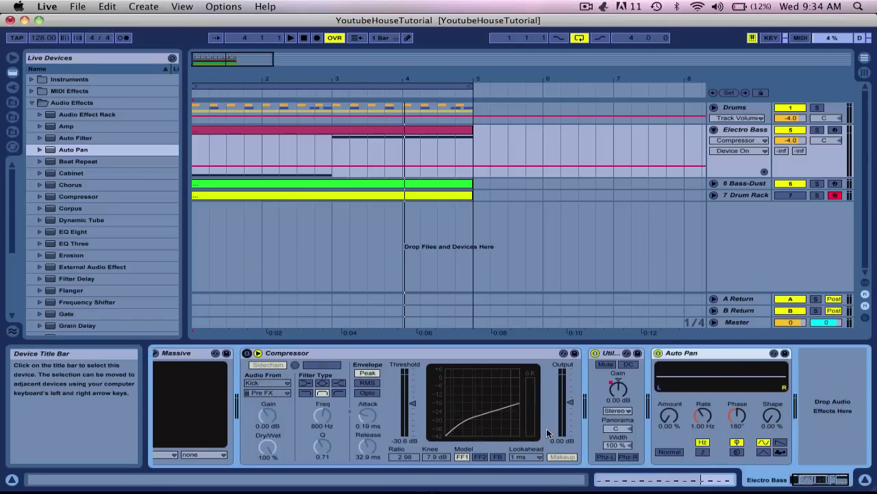
Set Auto Pan to 100% amount with a sawtooth wave synced to a 1/4 rate.
click(672, 415)
drag(669, 415, 669, 370)
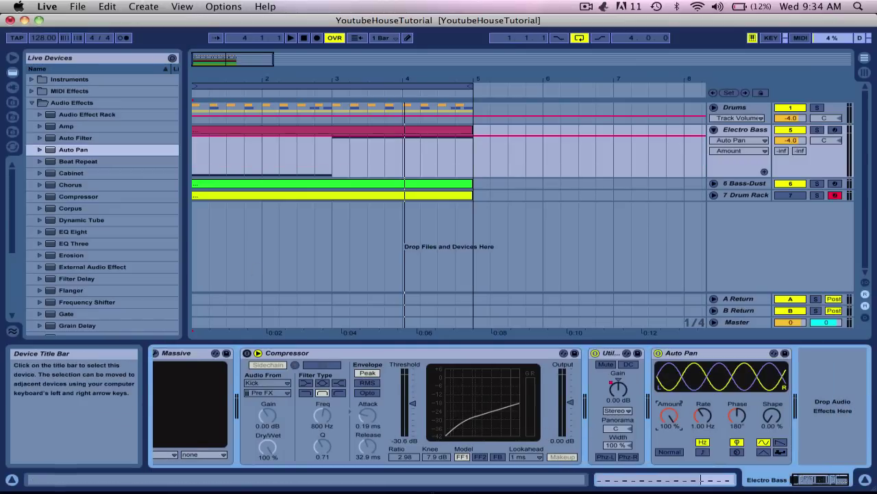
click(780, 443)
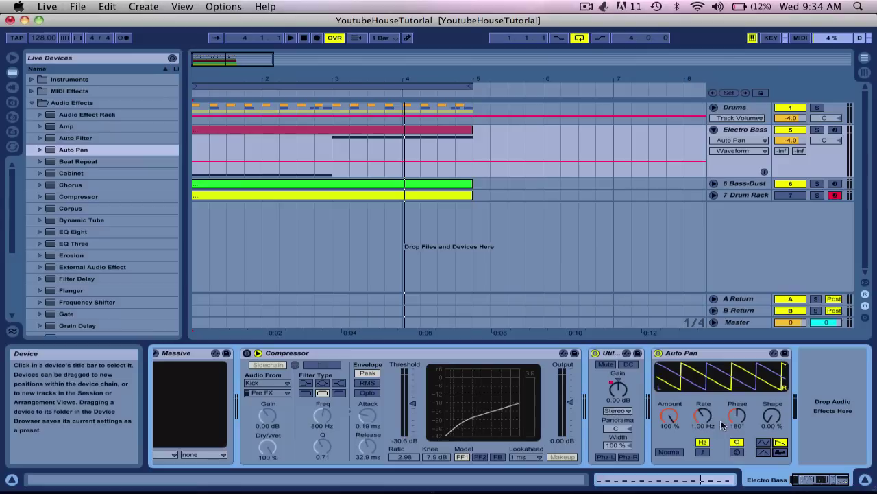
drag(703, 415, 704, 390)
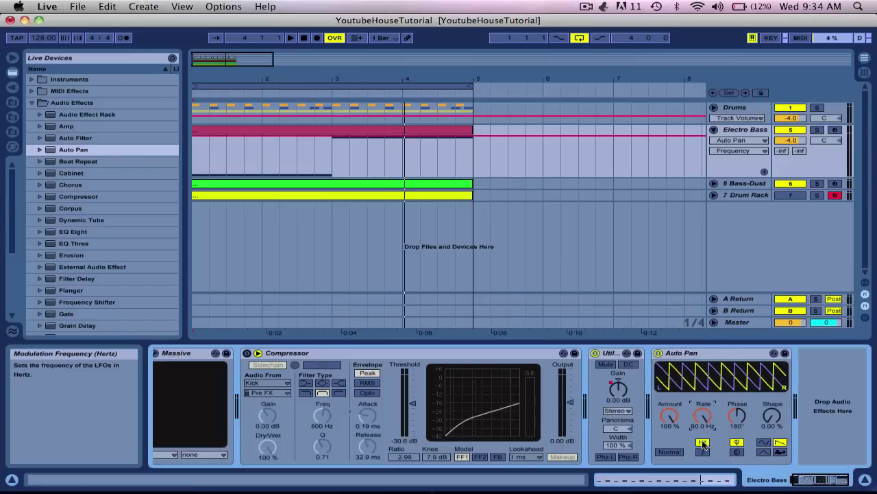
click(703, 452)
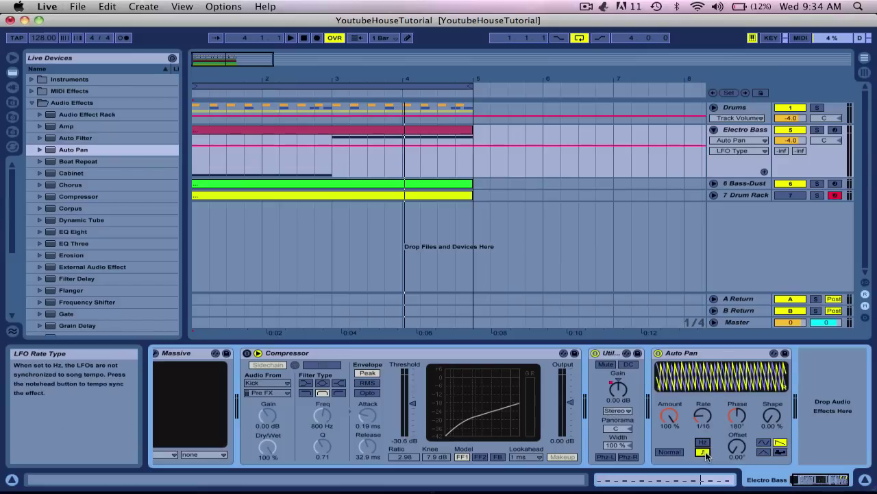
drag(703, 415, 704, 432)
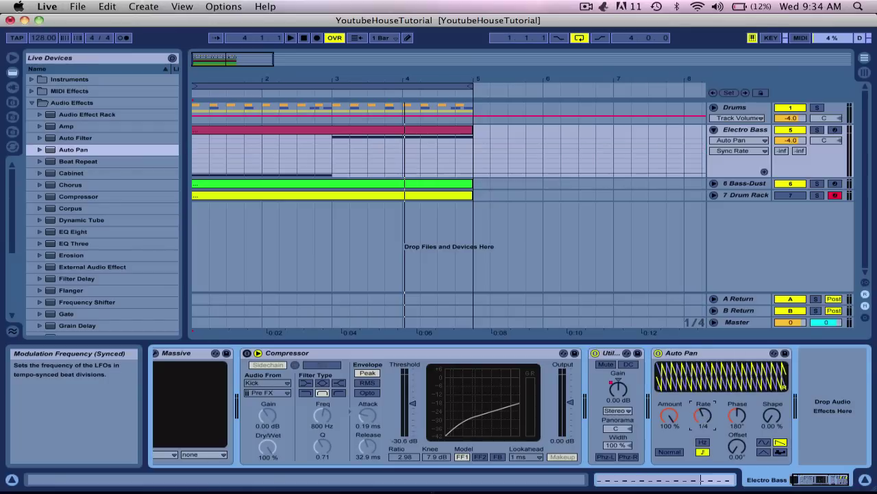
Set the Auto Pan phase to 0°, turn on Invert, and play from the song start.
click(737, 415)
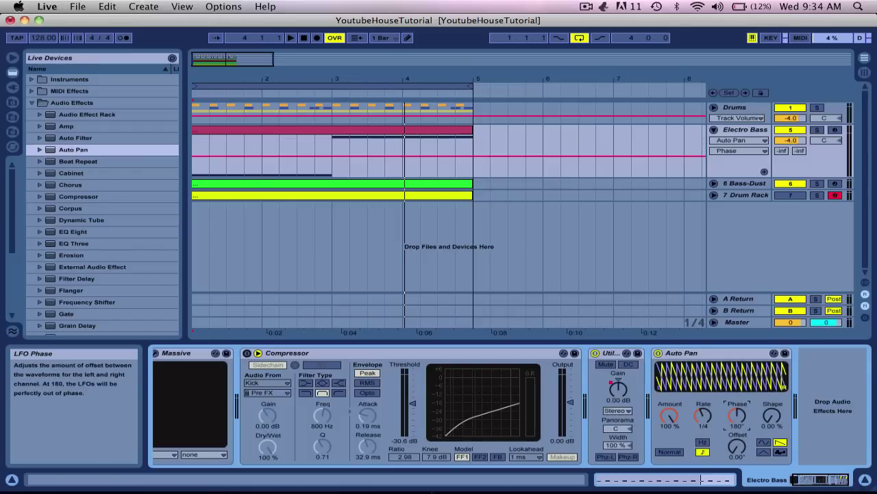
mouse_move(737, 415)
mouse_down()
mouse_move(737, 439)
mouse_move(738, 391)
mouse_move(738, 420)
mouse_up()
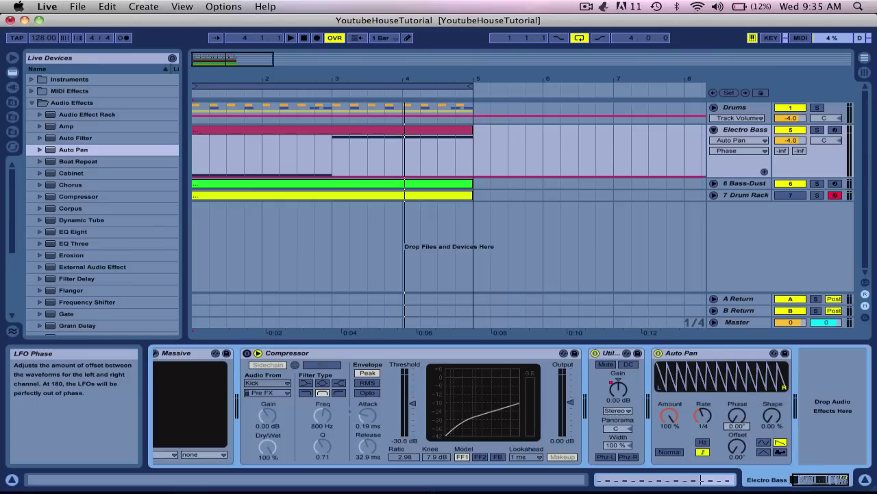
click(670, 451)
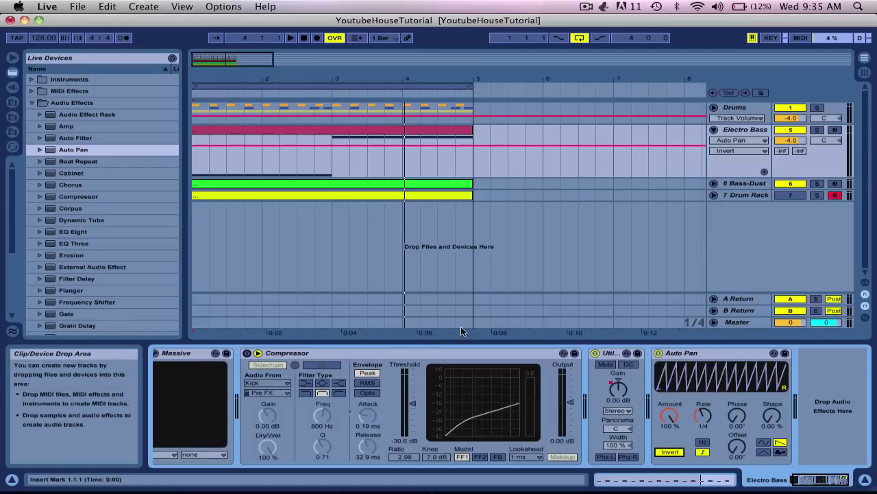
key(Home)
key(space)
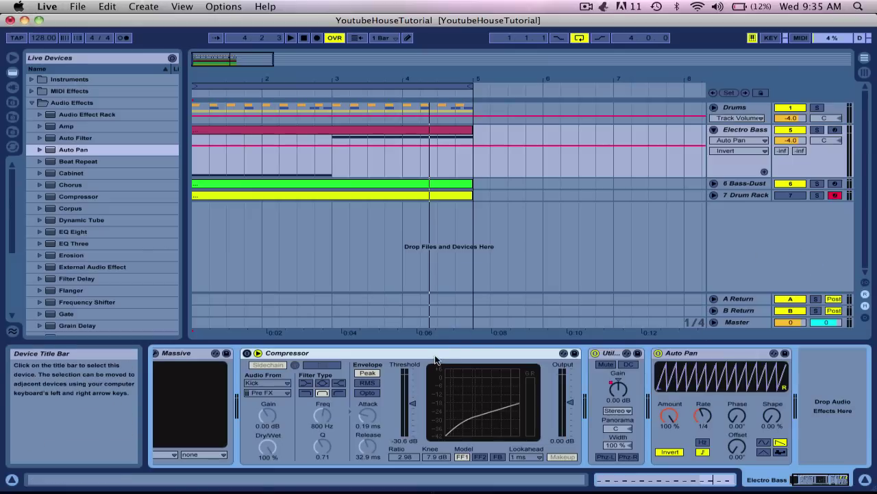
Collapse the Electro Bass track and select 7 Drum Rack to show its devices.
click(713, 129)
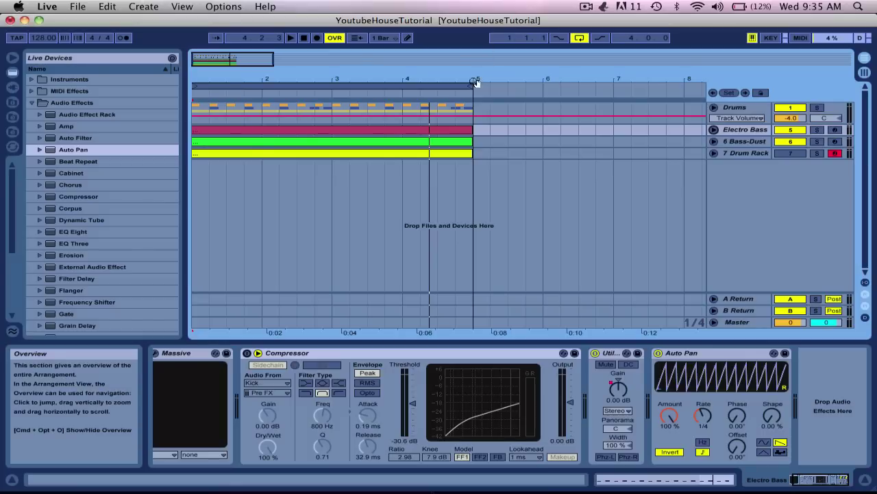
mouse_move(473, 87)
mouse_down()
mouse_move(506, 88)
mouse_move(471, 89)
mouse_up()
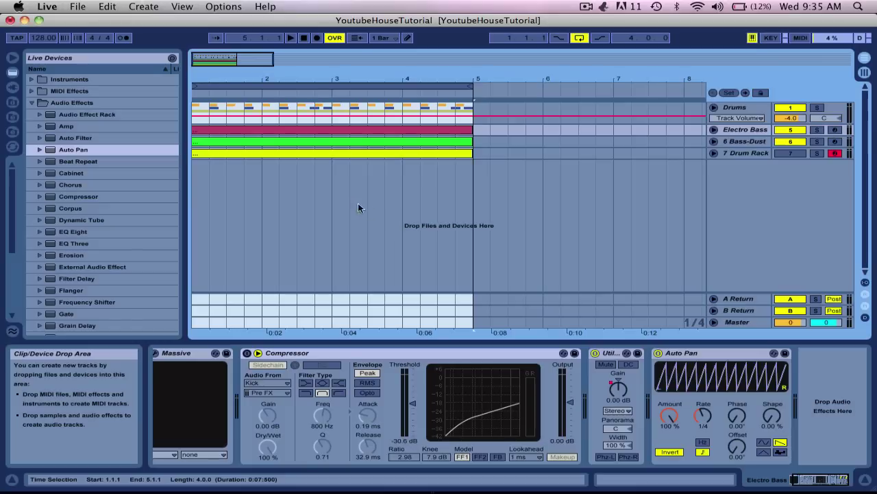
click(335, 198)
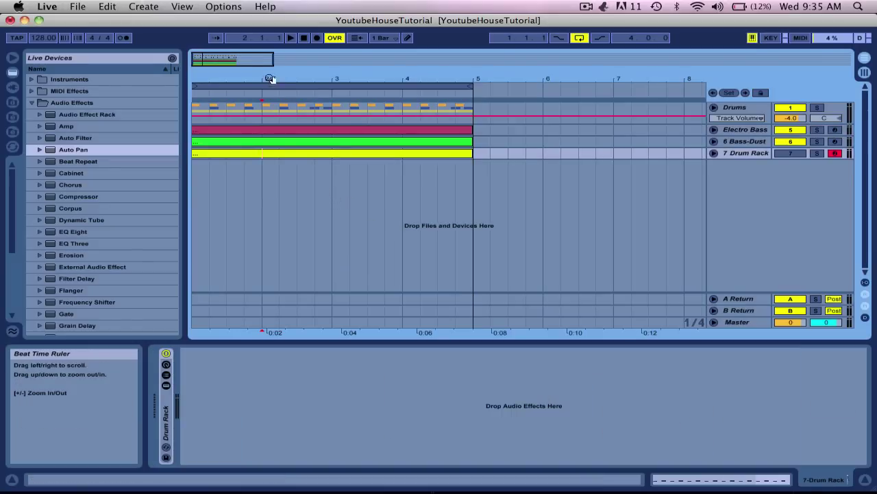
Zoom the arrangement to bars 1–8, move the loop end near bar 5, and stop at 1.1.1.
drag(273, 58, 260, 85)
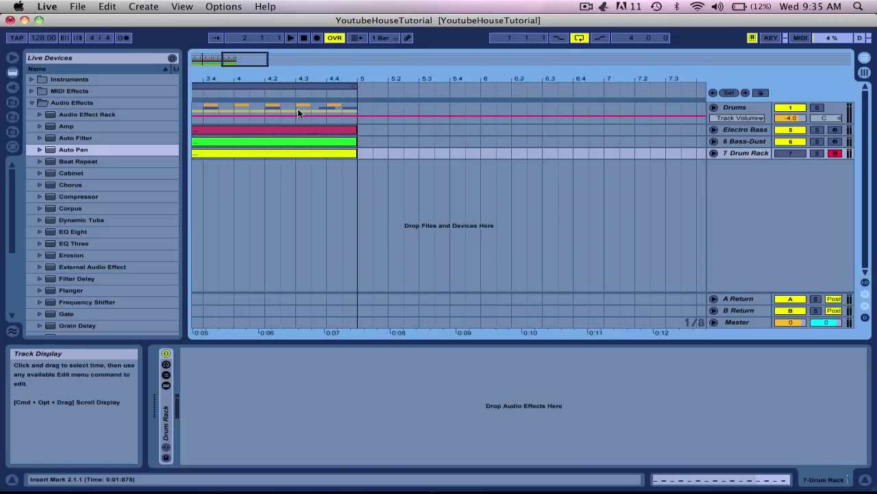
scroll(297, 109, left, 5)
drag(465, 79, 345, 77)
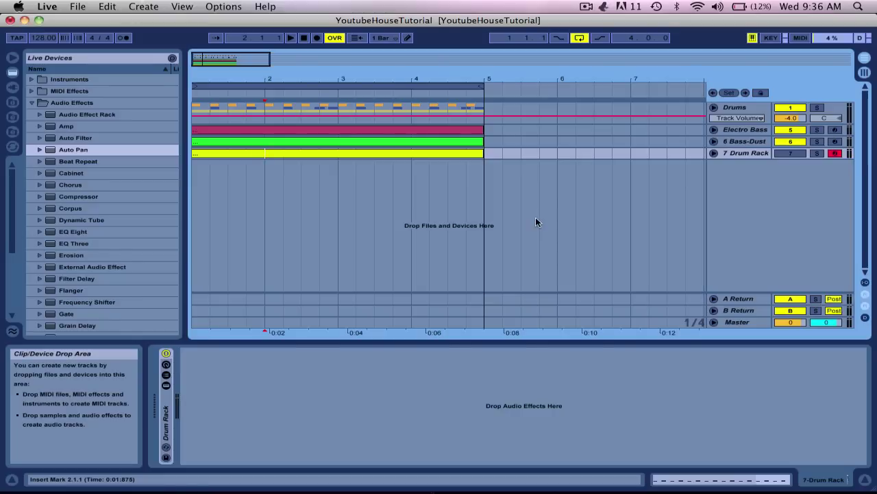
mouse_move(484, 86)
mouse_down()
mouse_move(539, 87)
mouse_move(487, 87)
mouse_up()
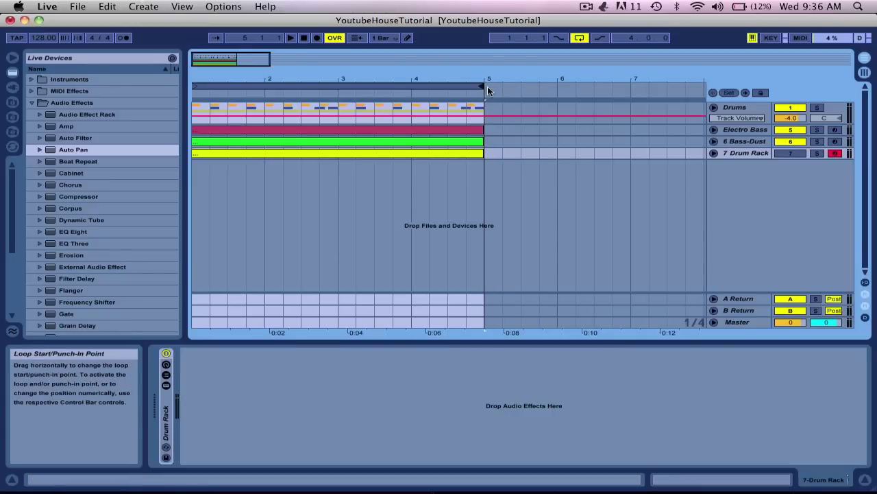
click(303, 38)
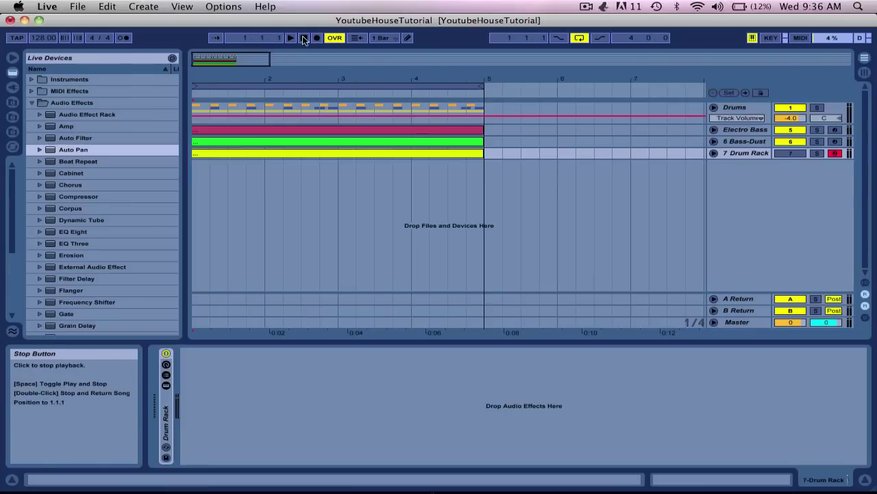